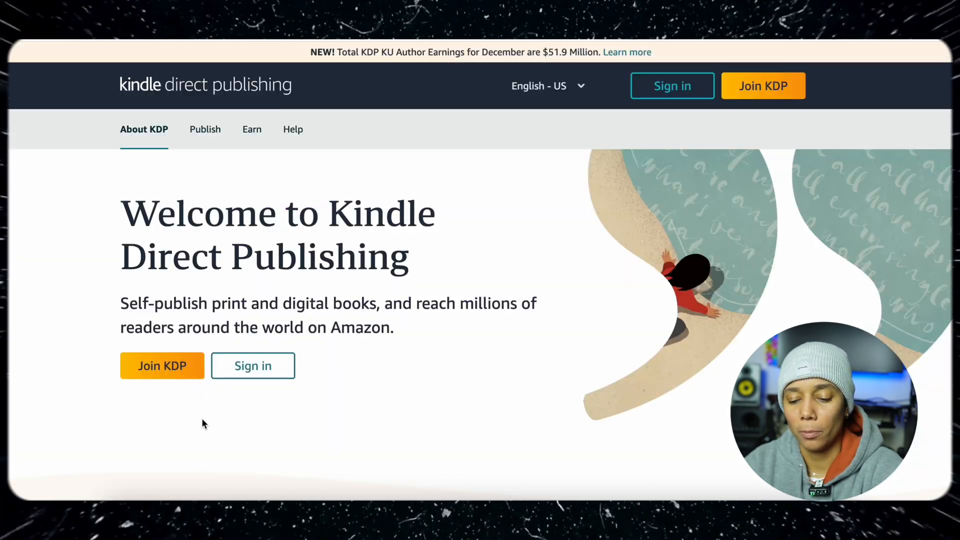
Sign in to the Kindle Direct Publishing account and start creating a new paperback
{"action": "left_click", "coordinate": [253, 368]}
{"action": "left_click", "coordinate": [457, 327]}
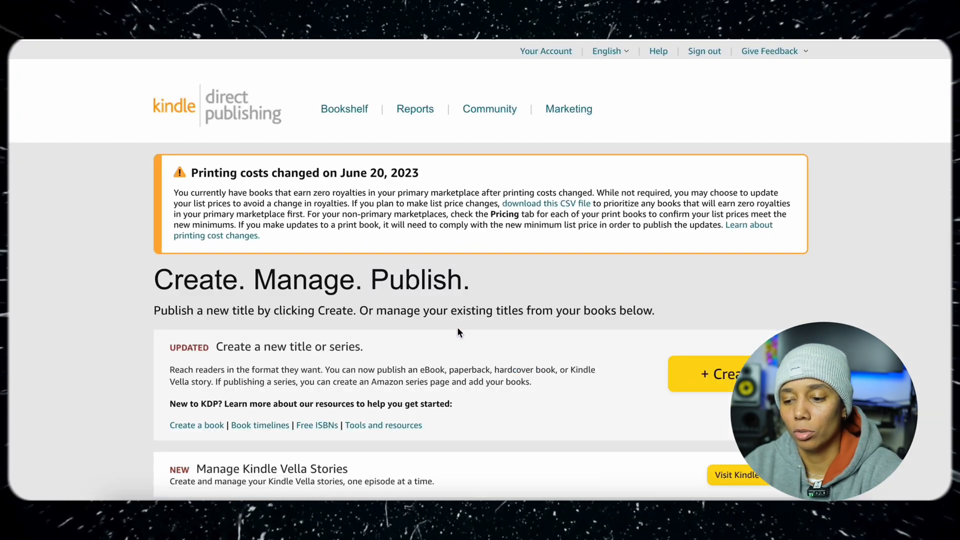
{"action": "scroll", "coordinate": [457, 329], "scroll_direction": "down", "scroll_amount": 1}
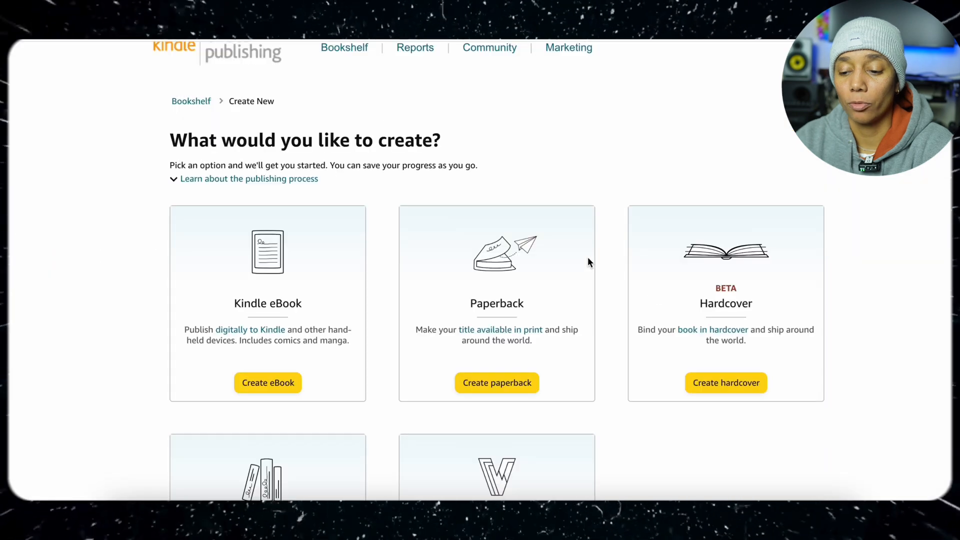
{"action": "scroll", "coordinate": [524, 282], "scroll_direction": "down", "scroll_amount": 3}
{"action": "left_click", "coordinate": [521, 231]}
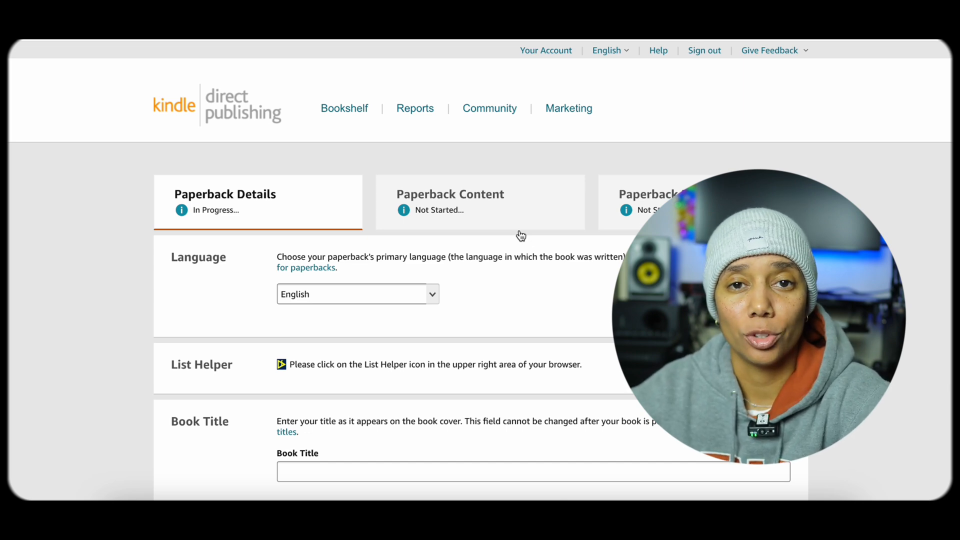
Enter the book title "Stained Glass Animals Coloring Book" and subtitle "50 Beautiful Animal Design Patterns For Relaxation And Stress Relief For Adults"
{"action": "scroll", "coordinate": [521, 236], "scroll_direction": "down", "scroll_amount": 2}
{"action": "scroll", "coordinate": [521, 236], "scroll_direction": "down", "scroll_amount": 1}
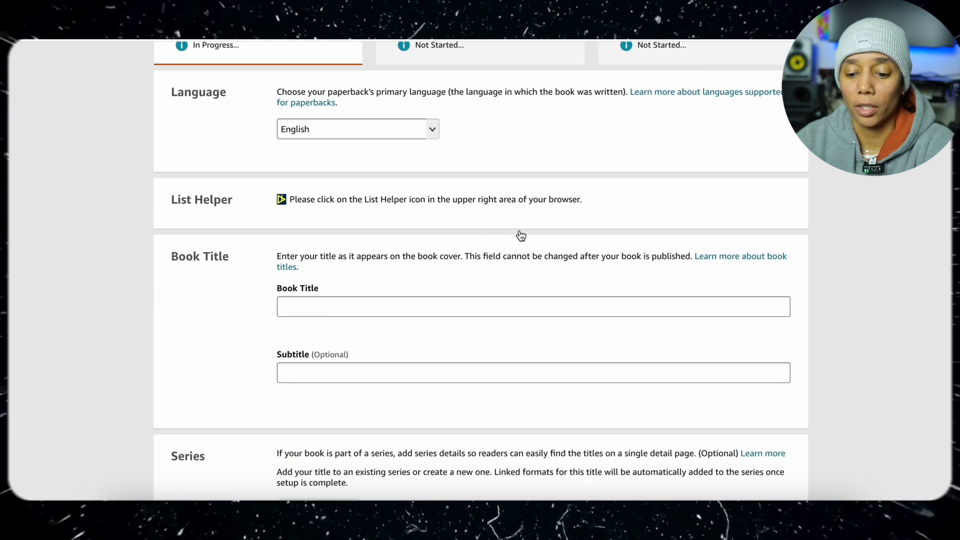
{"action": "left_click", "coordinate": [437, 303]}
{"action": "type", "text": "Stained Glass Animals Coloring Book"}
{"action": "left_click", "coordinate": [413, 370]}
{"action": "type", "text": "50 Beautiful Animal Design Patterns For Relaxation And Stress Relief For Adults"}
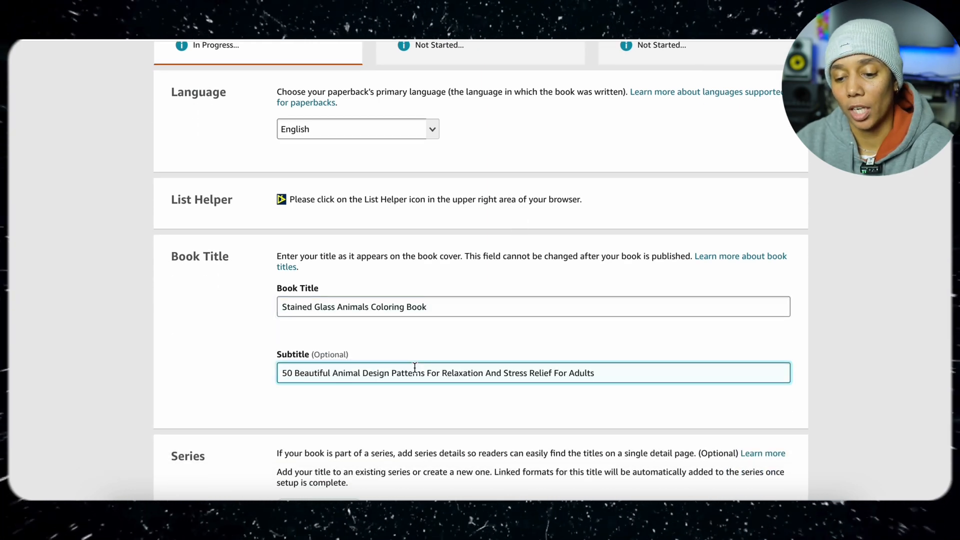
Fill in the first name of the primary author in the Author section
{"action": "scroll", "coordinate": [414, 367], "scroll_direction": "down", "scroll_amount": 3}
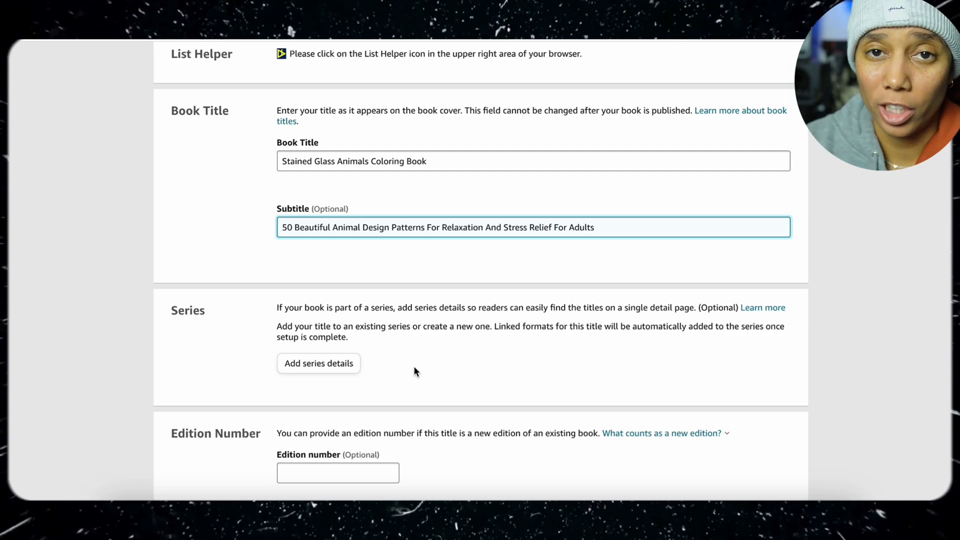
{"action": "scroll", "coordinate": [414, 369], "scroll_direction": "down", "scroll_amount": 3}
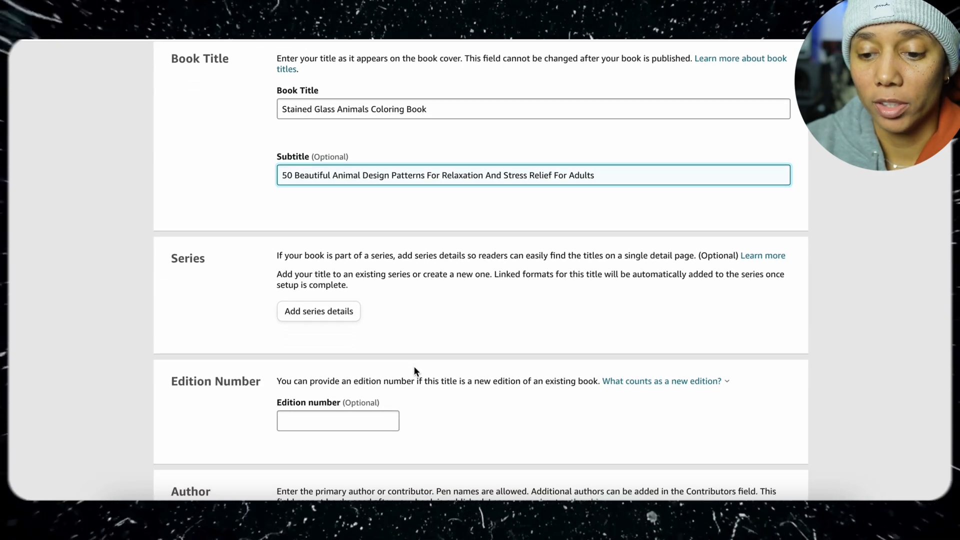
{"action": "scroll", "coordinate": [414, 371], "scroll_direction": "down", "scroll_amount": 2}
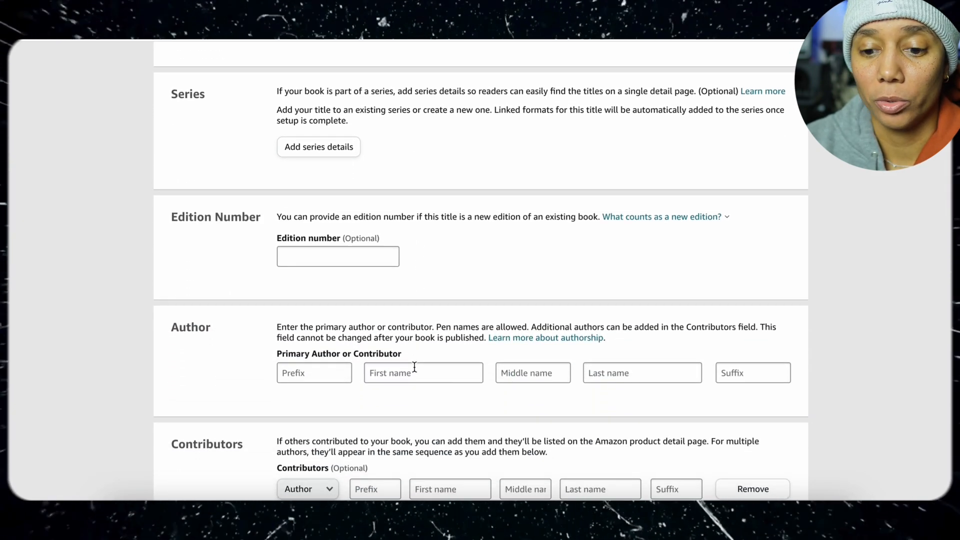
{"action": "scroll", "coordinate": [414, 371], "scroll_direction": "down", "scroll_amount": 1}
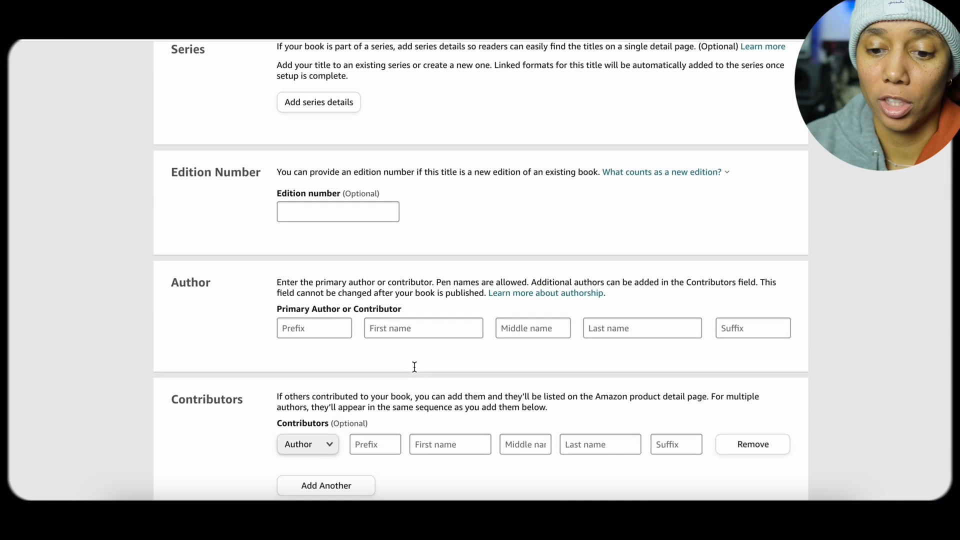
{"action": "left_click", "coordinate": [385, 336]}
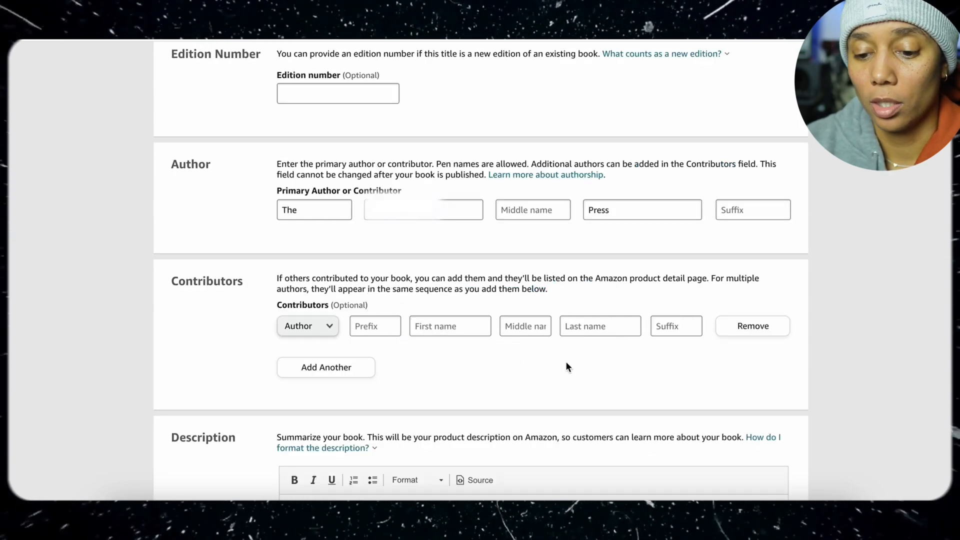
Declare copyright ownership, answer No to sexually explicit content, and classify the book as low-content
{"action": "scroll", "coordinate": [565, 361], "scroll_direction": "down", "scroll_amount": 5}
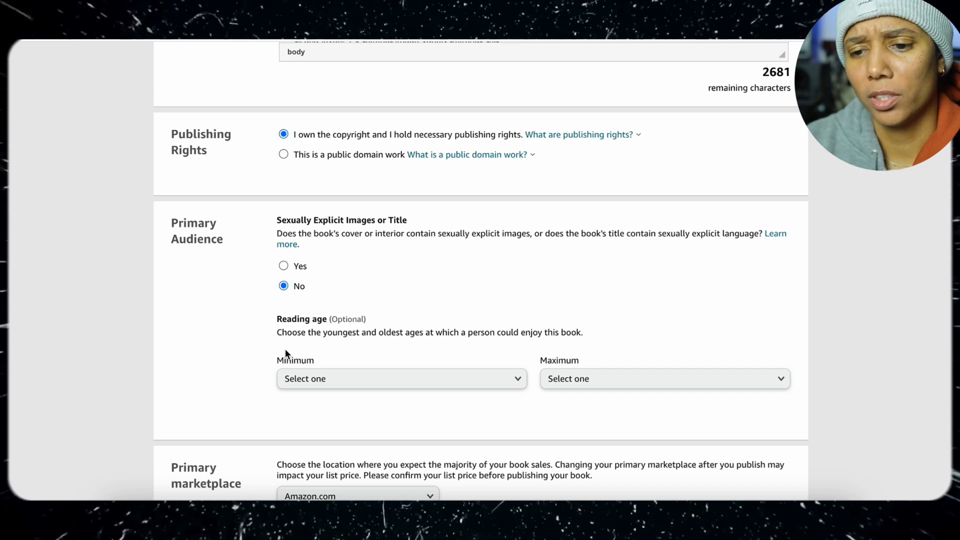
{"action": "scroll", "coordinate": [285, 350], "scroll_direction": "down", "scroll_amount": 5}
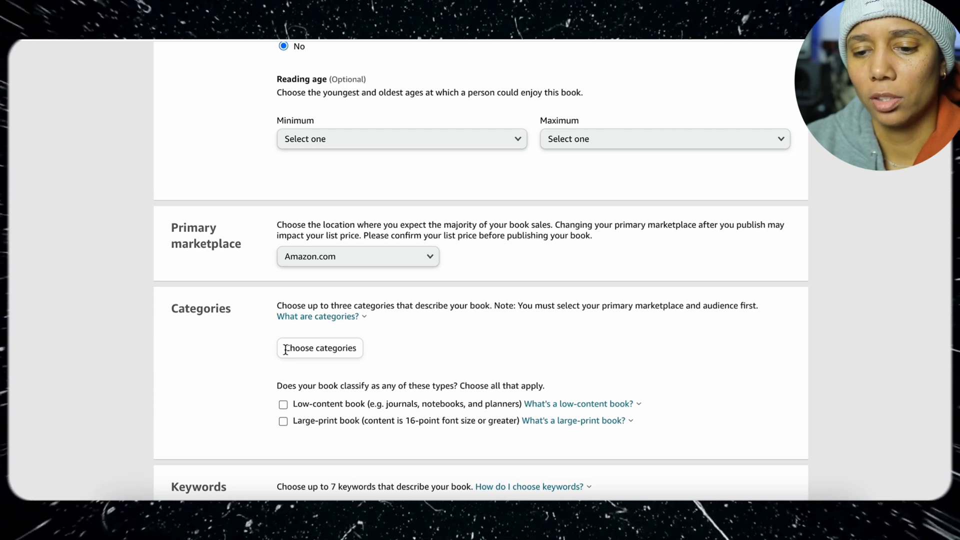
{"action": "scroll", "coordinate": [285, 349], "scroll_direction": "down", "scroll_amount": 1}
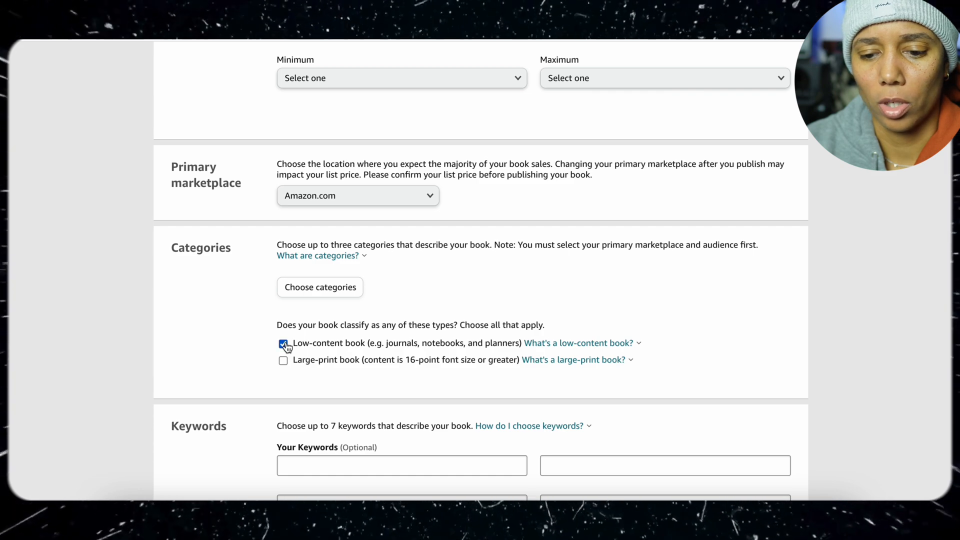
Assign the book to the category Crafts, Hobbies & Home, subcategory Coloring Books for Grown-Ups, with the Animals placement
{"action": "left_click", "coordinate": [318, 288]}
{"action": "left_click", "coordinate": [336, 265]}
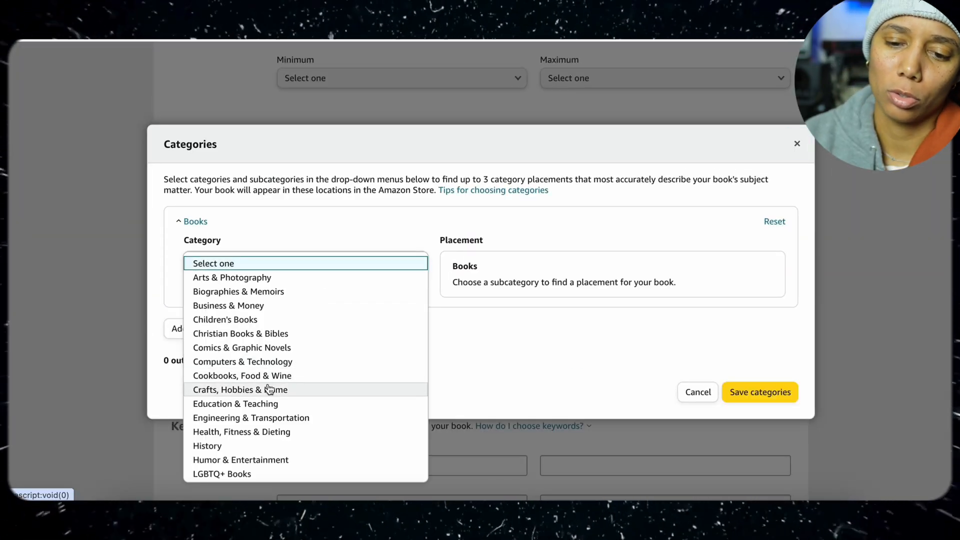
{"action": "left_click", "coordinate": [269, 389]}
{"action": "left_click", "coordinate": [351, 307]}
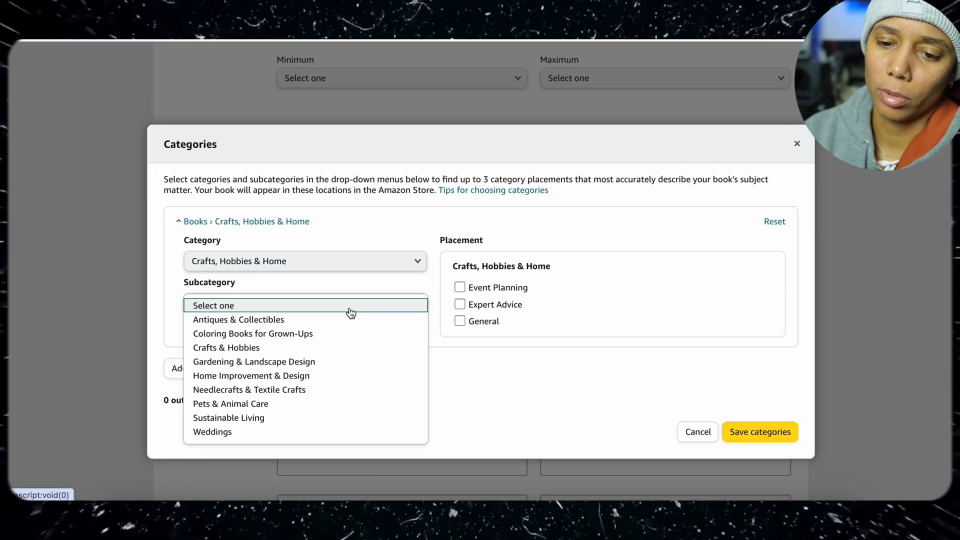
{"action": "left_click", "coordinate": [337, 334]}
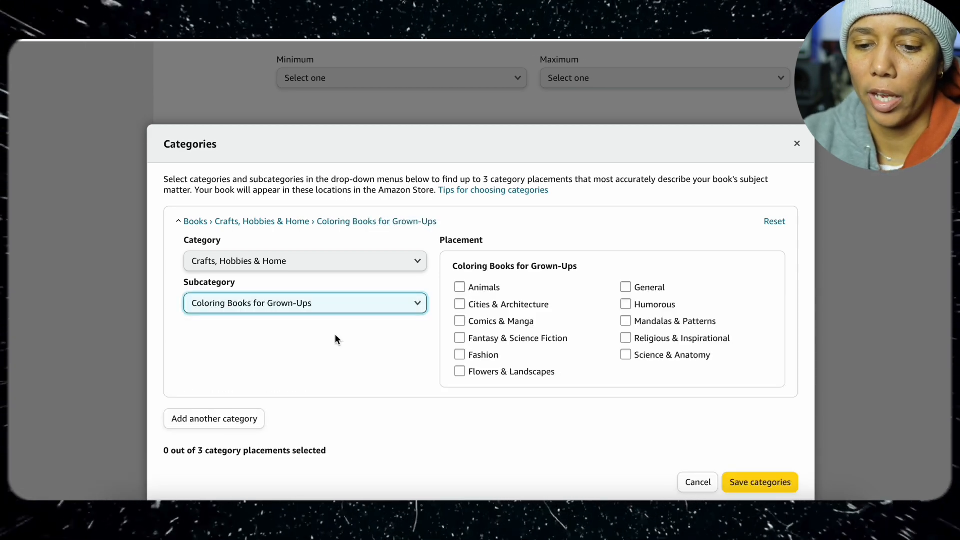
{"action": "left_click", "coordinate": [459, 287]}
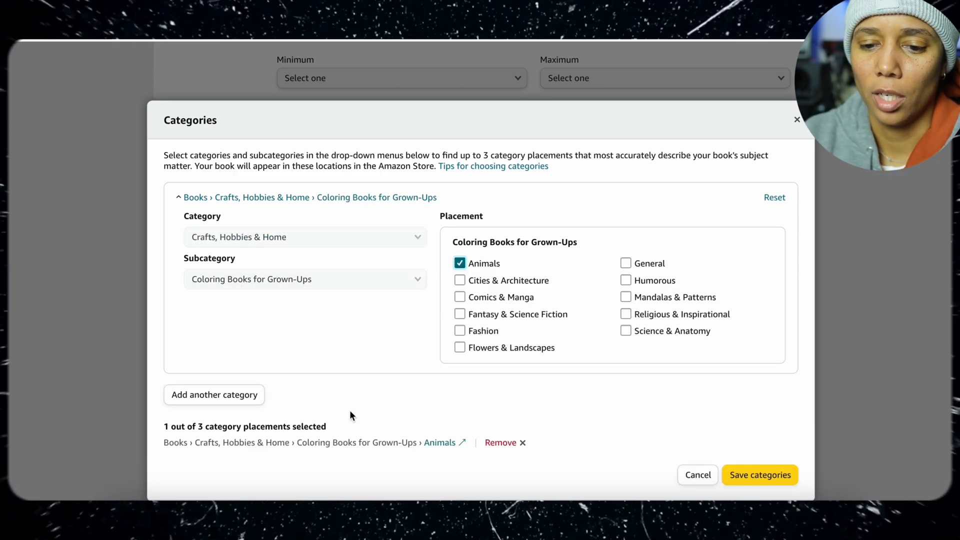
Add a second category under Crafts, Hobbies & Home, Coloring Books for Grown-Ups, with the General placement, and save the categories
{"action": "left_click", "coordinate": [249, 395]}
{"action": "left_click", "coordinate": [303, 293]}
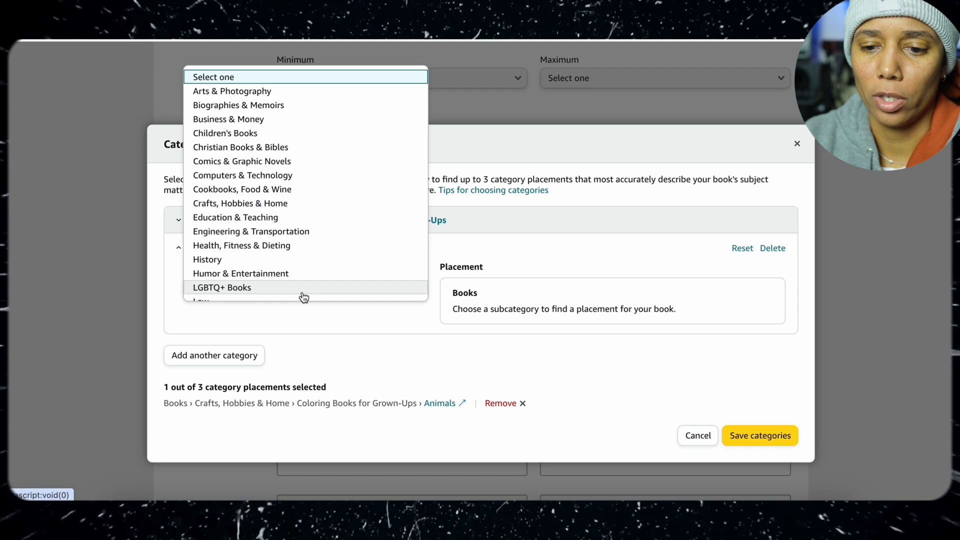
{"action": "left_click", "coordinate": [303, 204]}
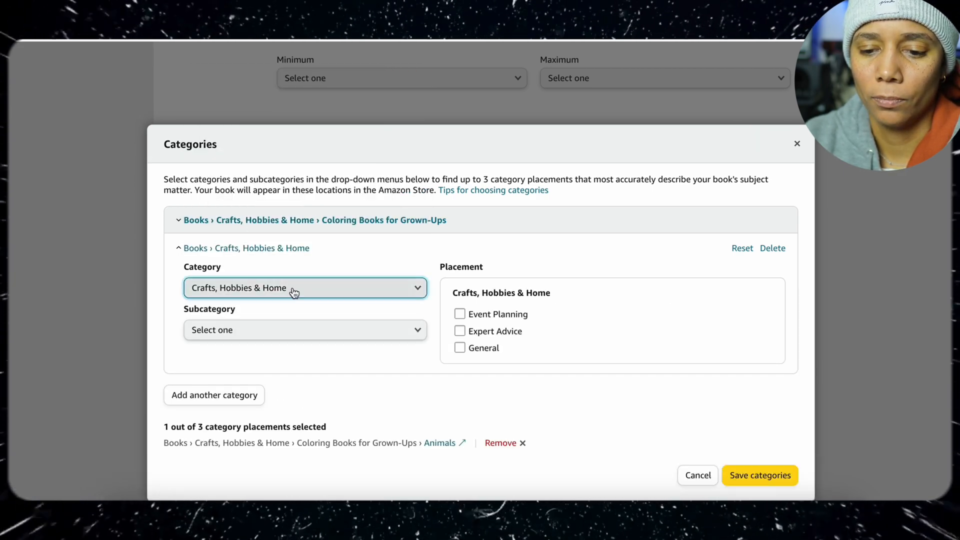
{"action": "left_click", "coordinate": [285, 333]}
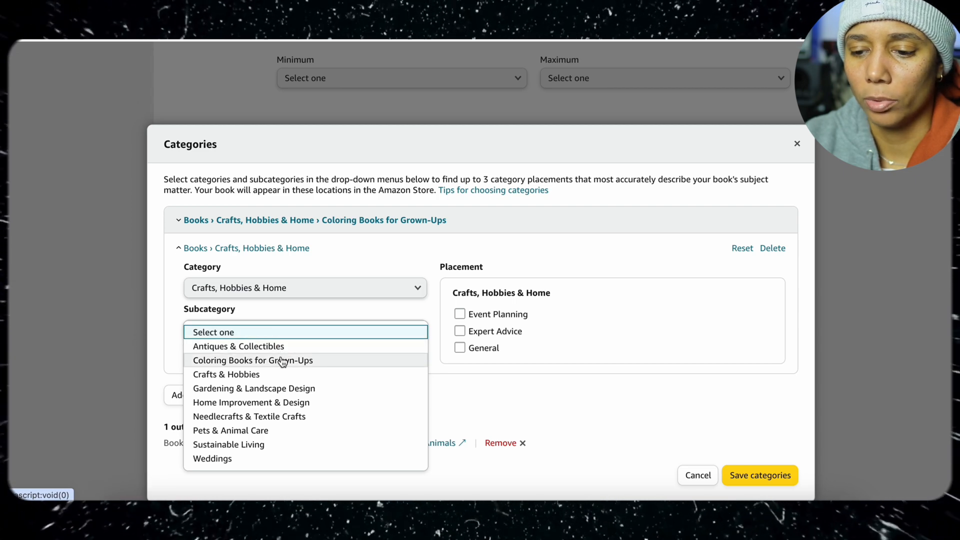
{"action": "left_click", "coordinate": [283, 360]}
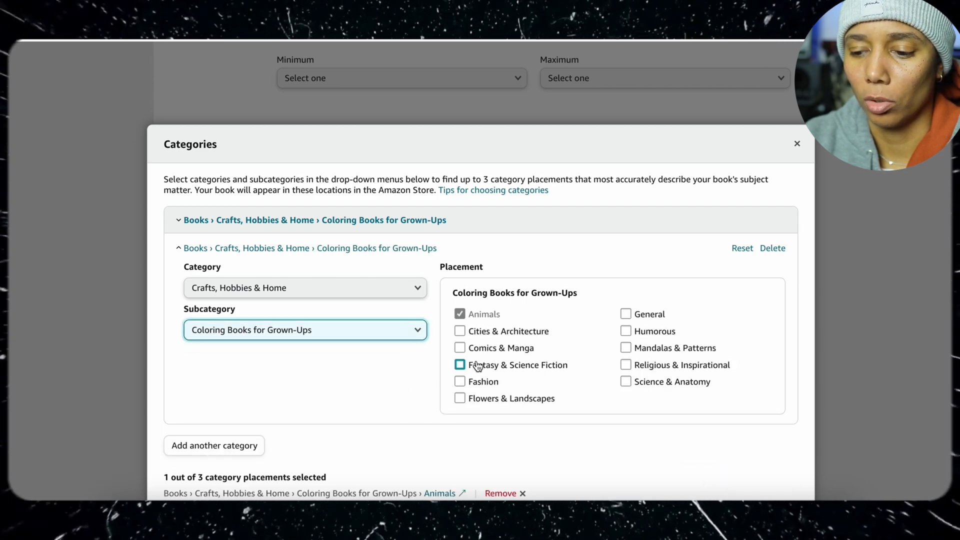
{"action": "left_click", "coordinate": [625, 314]}
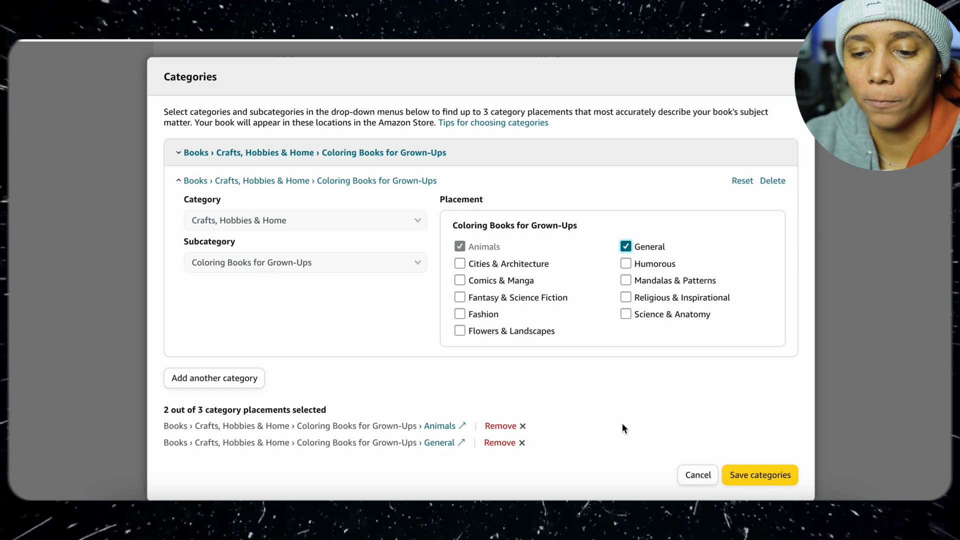
{"action": "left_click", "coordinate": [736, 476]}
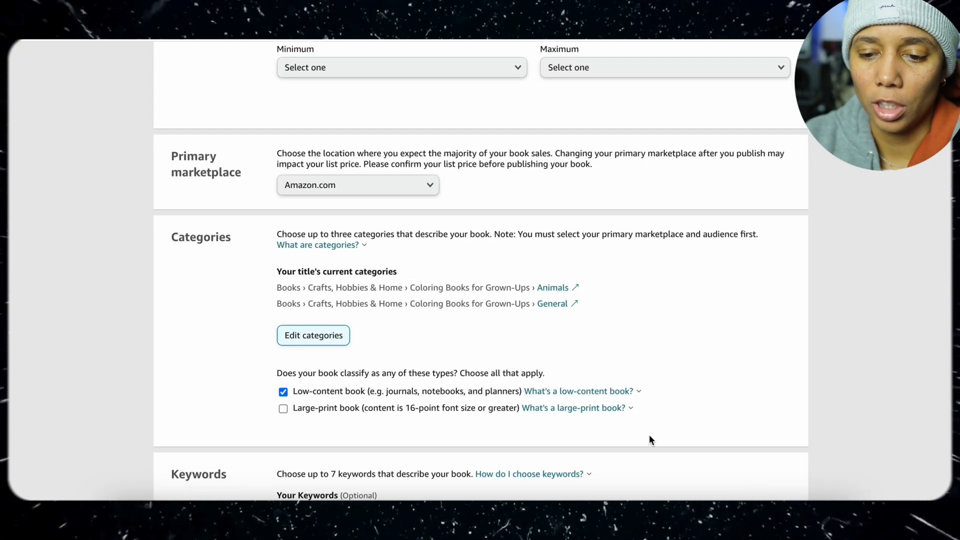
Fill in the seven keywords, including "relaxation for adults", "colouring book for adults", "coloring book with animals", "coloring pages for stress relief" and "stained glass animals coloring book"
{"action": "scroll", "coordinate": [650, 436], "scroll_direction": "down", "scroll_amount": 5}
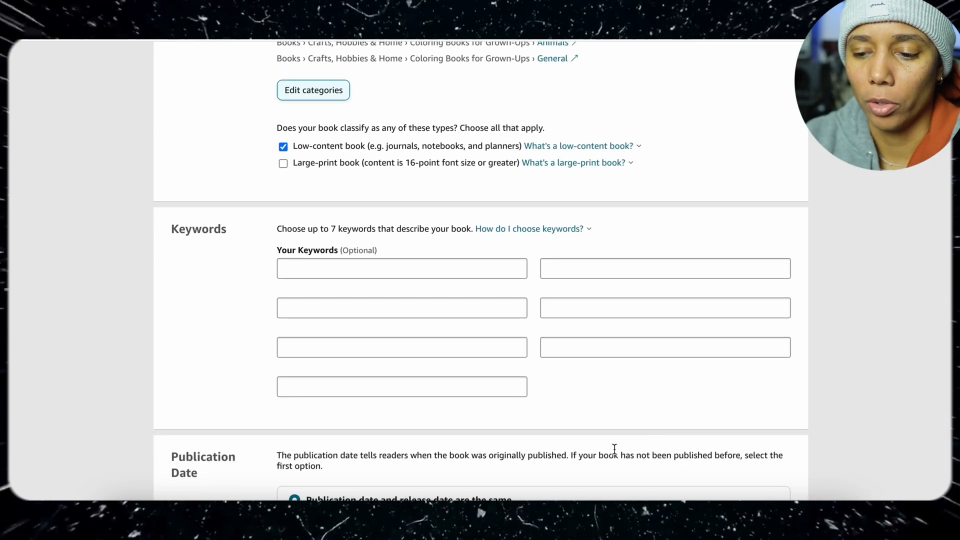
{"action": "left_click", "coordinate": [450, 275]}
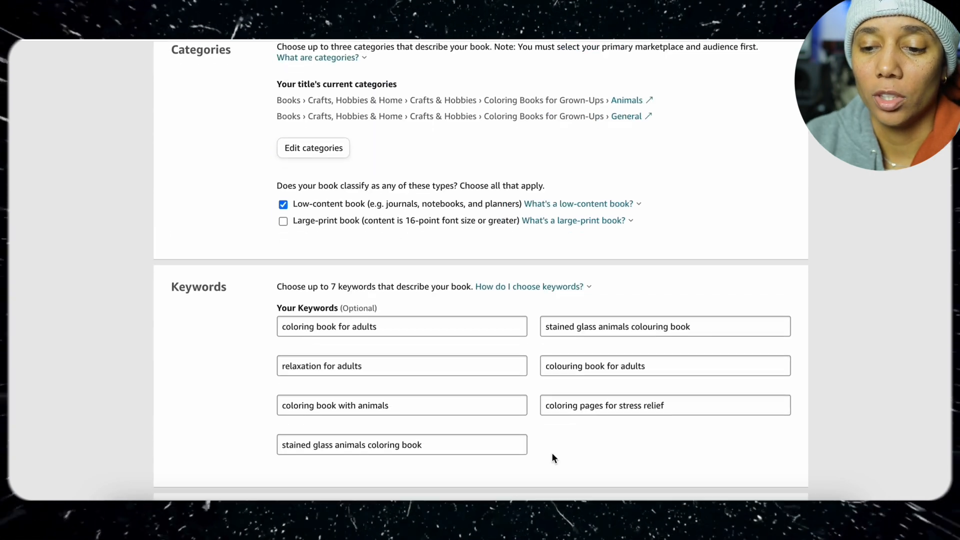
{"action": "scroll", "coordinate": [553, 457], "scroll_direction": "down", "scroll_amount": 6}
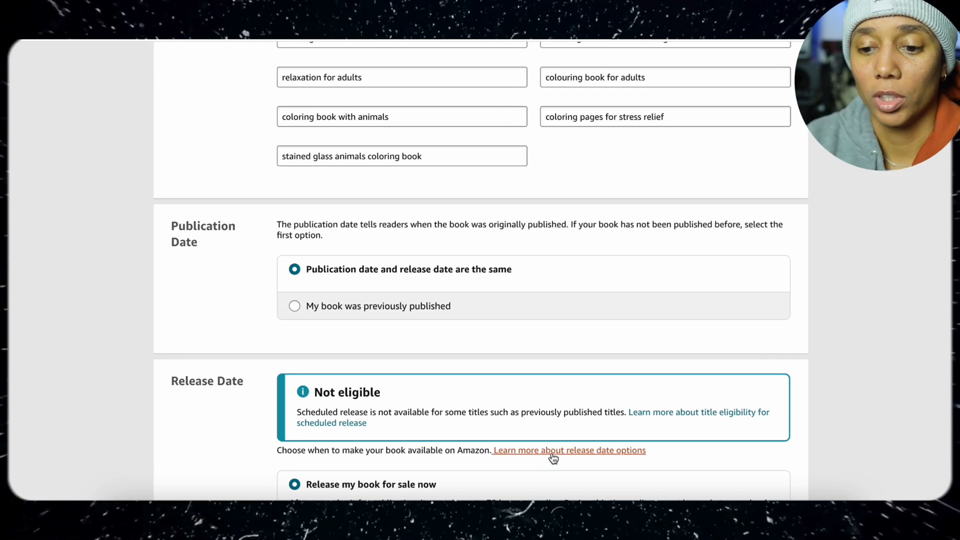
Keep the same publication and release date with immediate release, then save the paperback details and continue to the content page
{"action": "scroll", "coordinate": [553, 458], "scroll_direction": "down", "scroll_amount": 3}
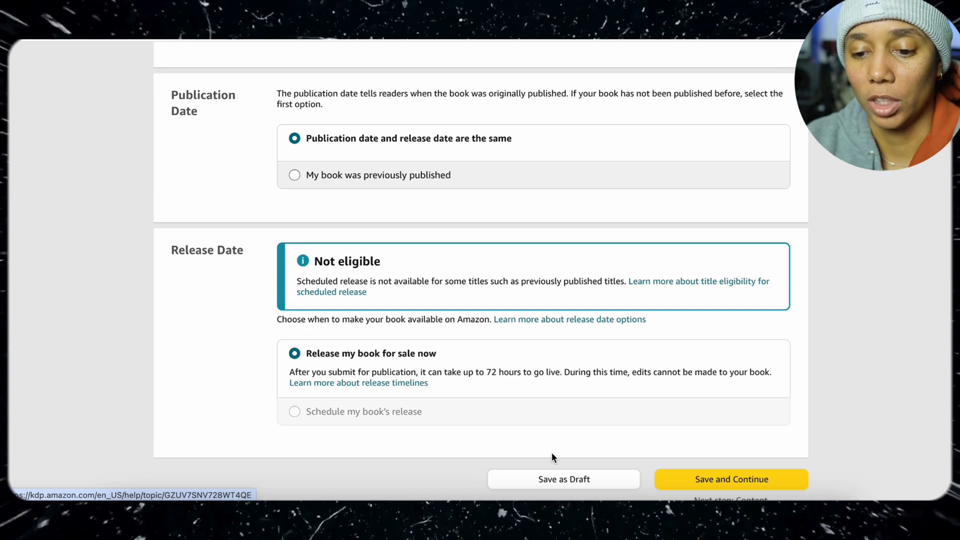
{"action": "scroll", "coordinate": [553, 457], "scroll_direction": "down", "scroll_amount": 3}
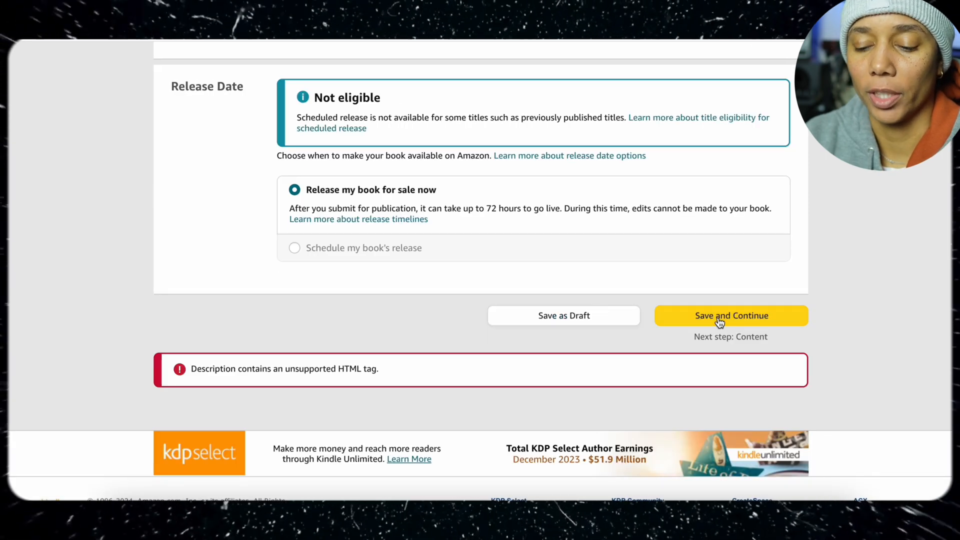
{"action": "left_click", "coordinate": [719, 323]}
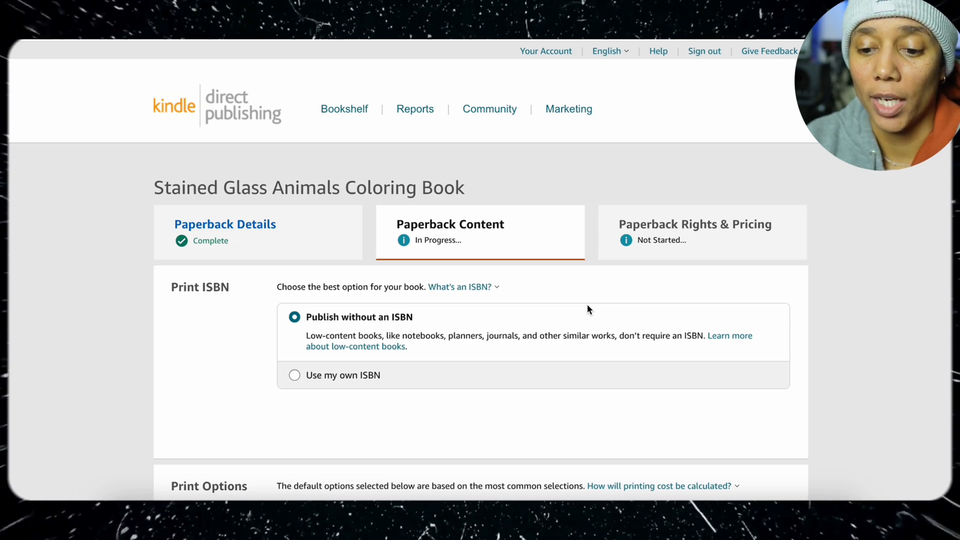
Keep the black and white interior with white paper and set the trim size to 8.5 x 11 in
{"action": "scroll", "coordinate": [431, 339], "scroll_direction": "down", "scroll_amount": 7}
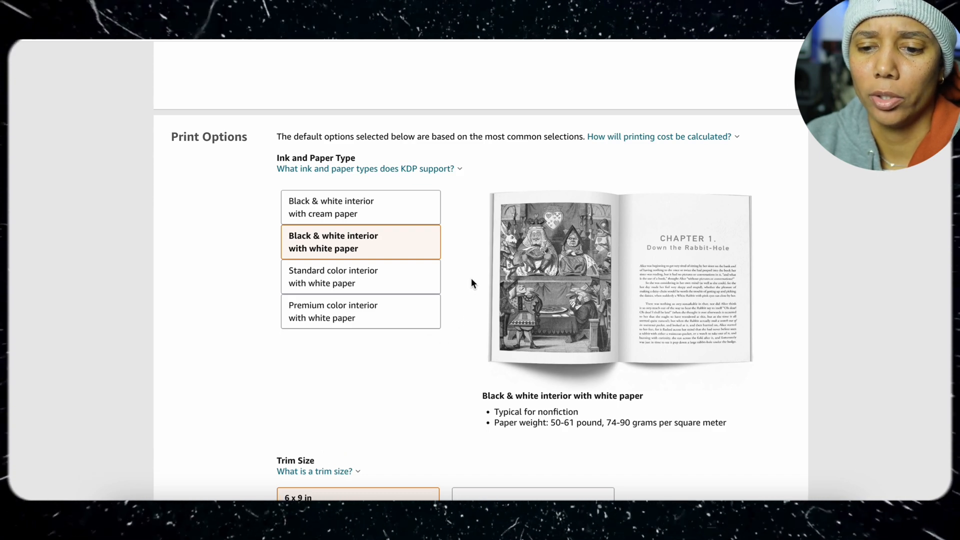
{"action": "scroll", "coordinate": [470, 277], "scroll_direction": "down", "scroll_amount": 6}
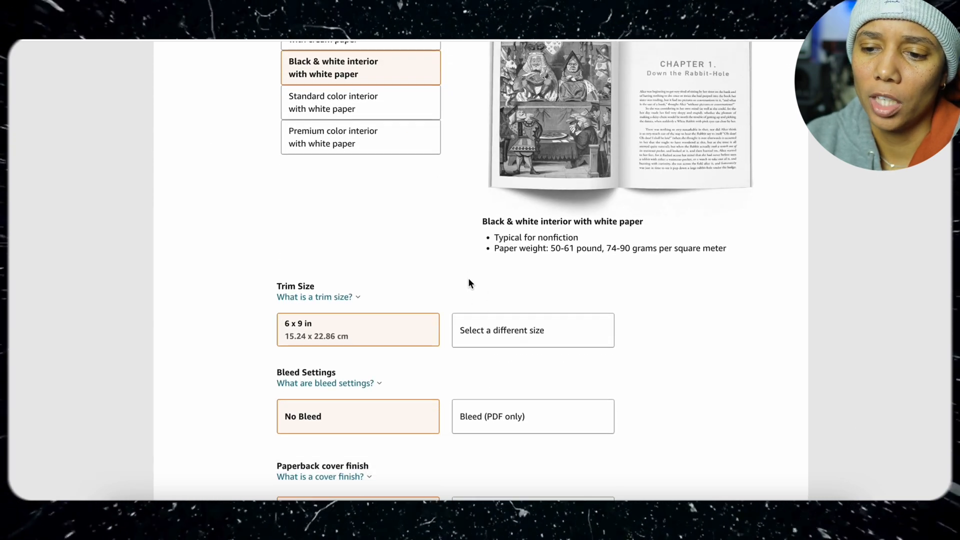
{"action": "scroll", "coordinate": [469, 284], "scroll_direction": "down", "scroll_amount": 1}
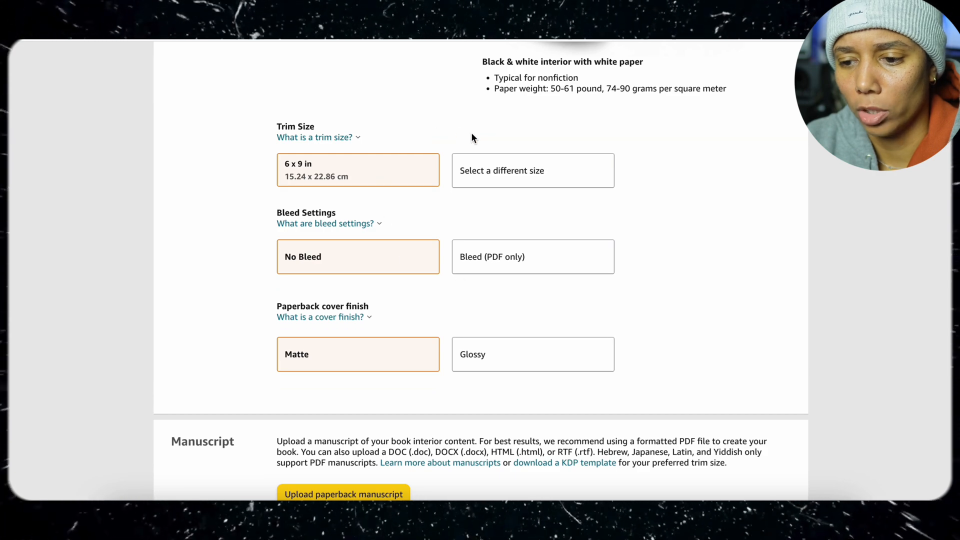
{"action": "left_click", "coordinate": [497, 171]}
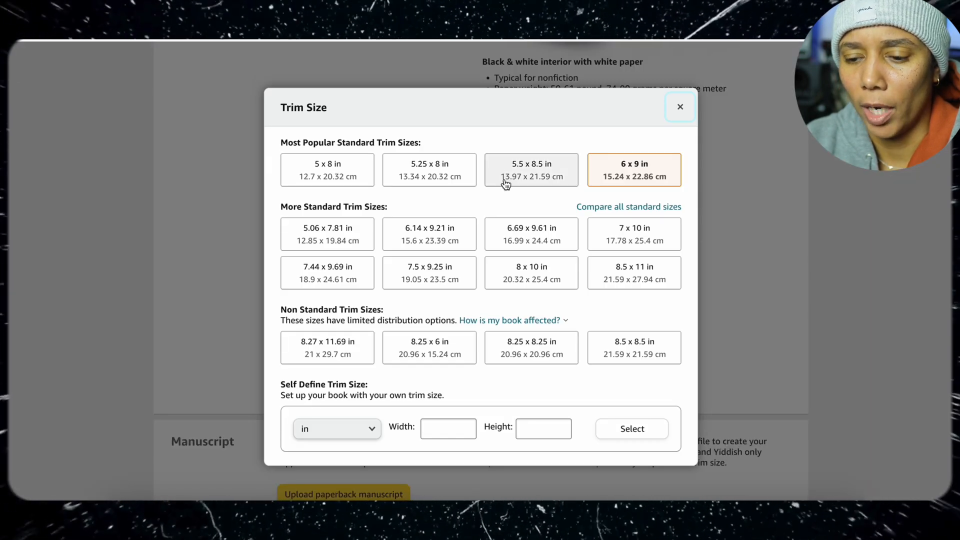
{"action": "left_click", "coordinate": [625, 276]}
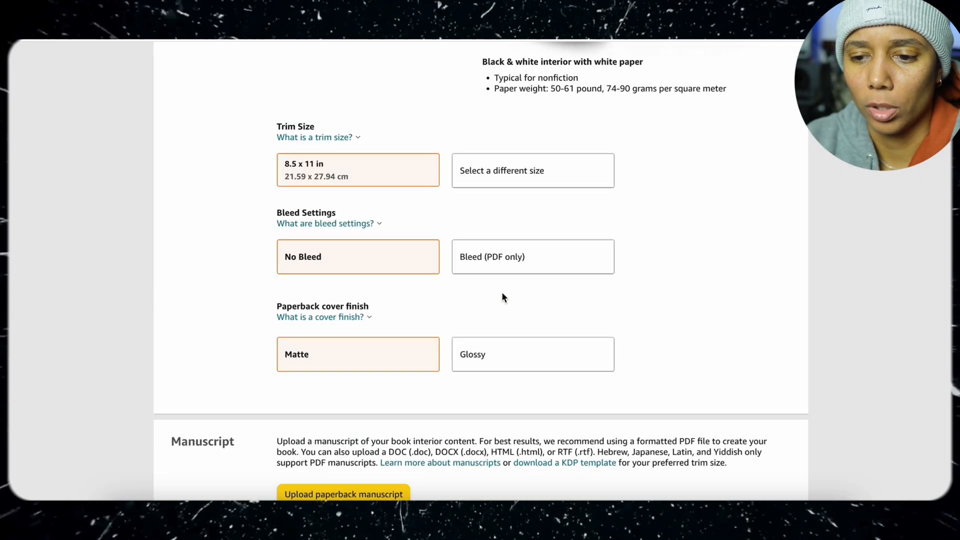
Keep the No Bleed setting and set the paperback cover finish to Glossy
{"action": "scroll", "coordinate": [502, 296], "scroll_direction": "down", "scroll_amount": 1}
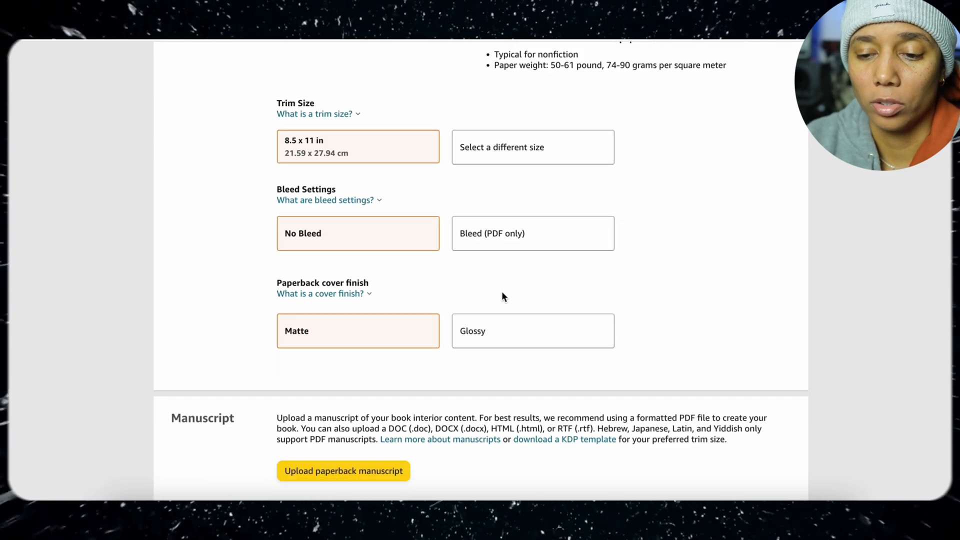
{"action": "left_click", "coordinate": [499, 330]}
{"action": "scroll", "coordinate": [498, 330], "scroll_direction": "down", "scroll_amount": 4}
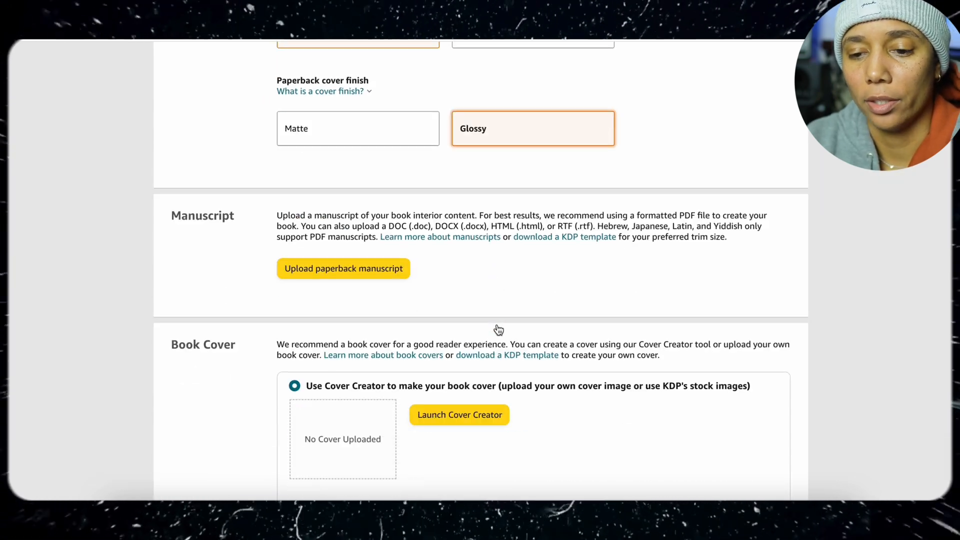
Upload Stained Glass Animals.pdf as the paperback manuscript and upload an existing print-ready cover file
{"action": "left_click", "coordinate": [375, 265]}
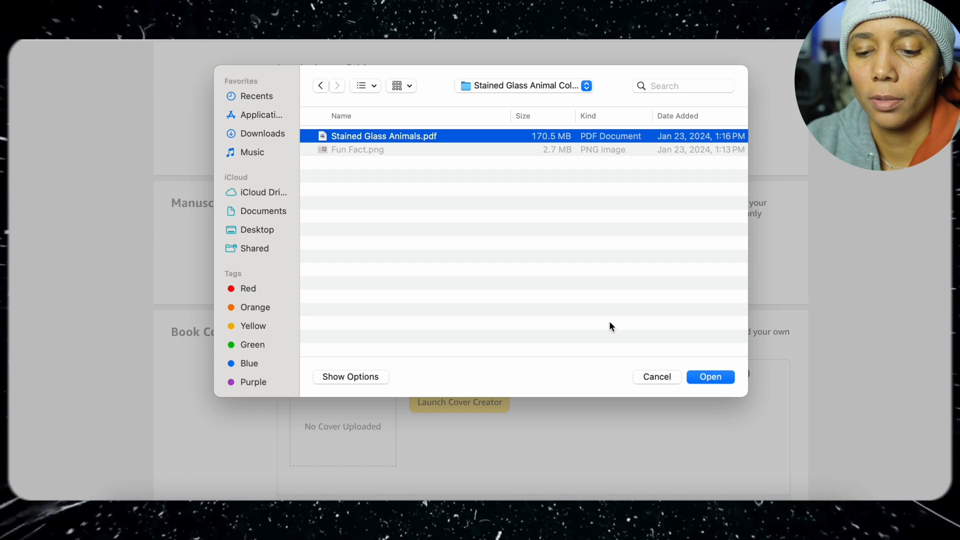
{"action": "left_click", "coordinate": [707, 377]}
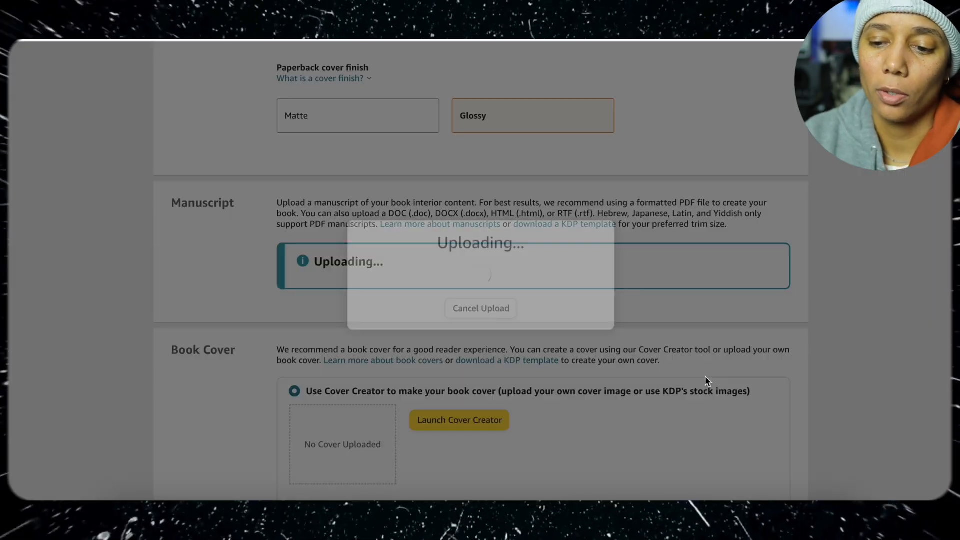
{"action": "scroll", "coordinate": [661, 203], "scroll_direction": "down", "scroll_amount": 1}
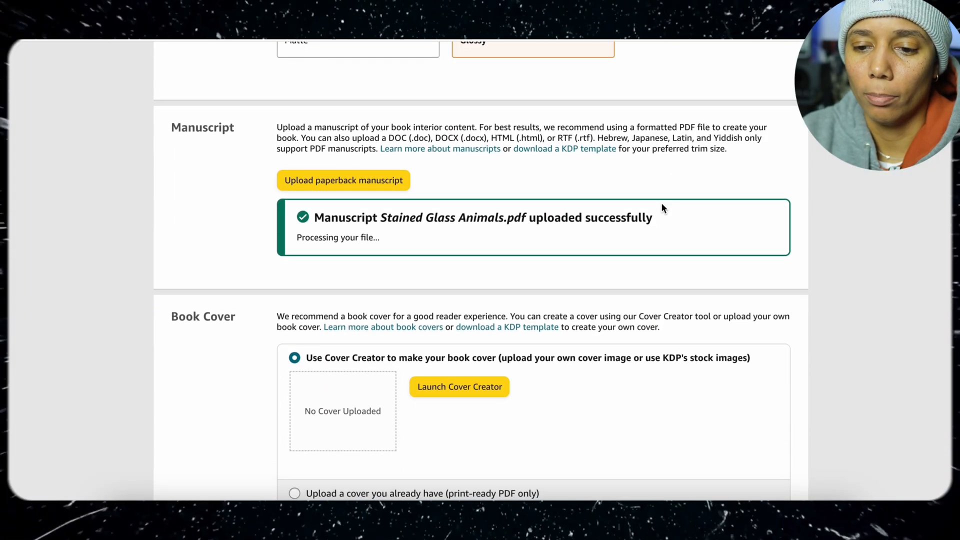
{"action": "scroll", "coordinate": [661, 202], "scroll_direction": "down", "scroll_amount": 2}
{"action": "left_click", "coordinate": [302, 398]}
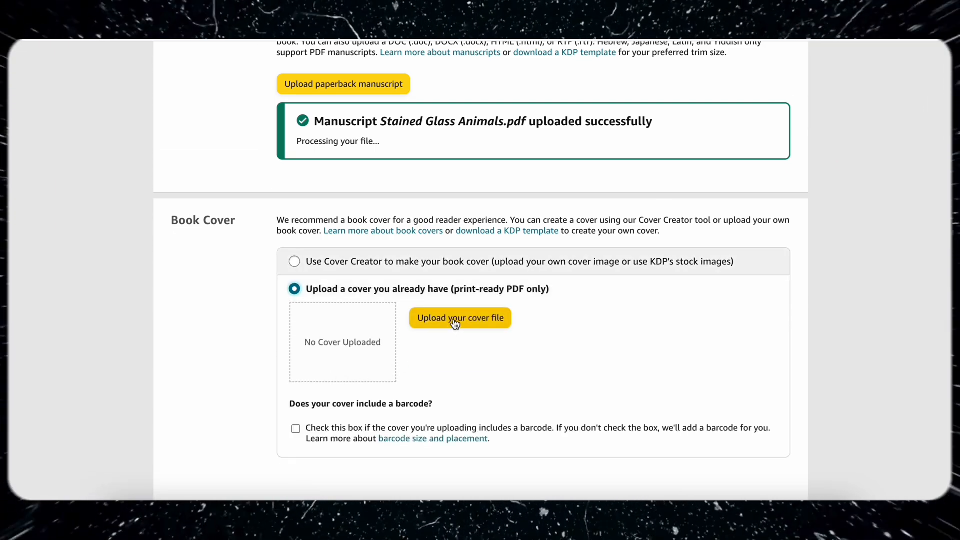
{"action": "left_click", "coordinate": [455, 324]}
{"action": "key", "text": "Return"}
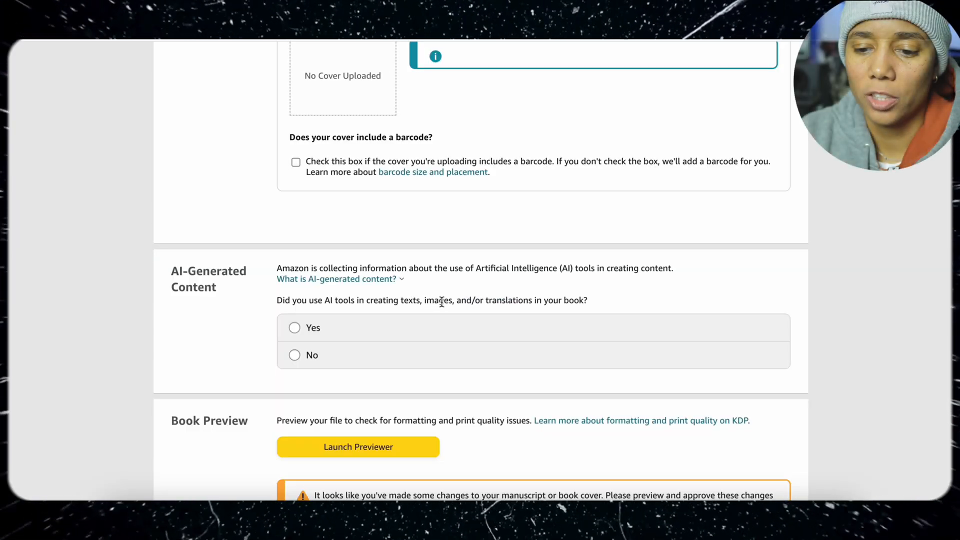
Declare AI-generated content with Texts set to None, Images to many AI-generated images with minimal or no editing, and Translations to None
{"action": "left_click", "coordinate": [315, 328]}
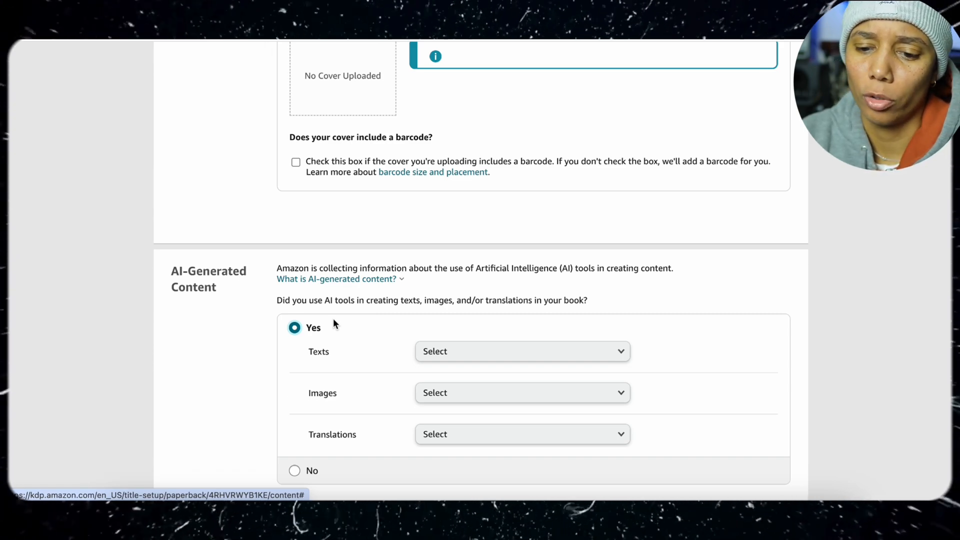
{"action": "scroll", "coordinate": [500, 320], "scroll_direction": "down", "scroll_amount": 1}
{"action": "left_click", "coordinate": [616, 299]}
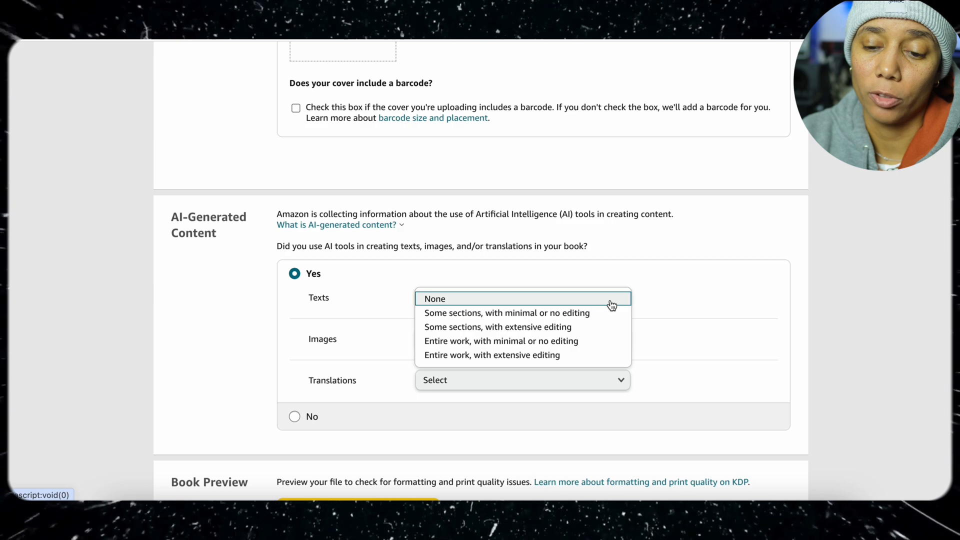
{"action": "left_click", "coordinate": [612, 302]}
{"action": "left_click", "coordinate": [611, 338]}
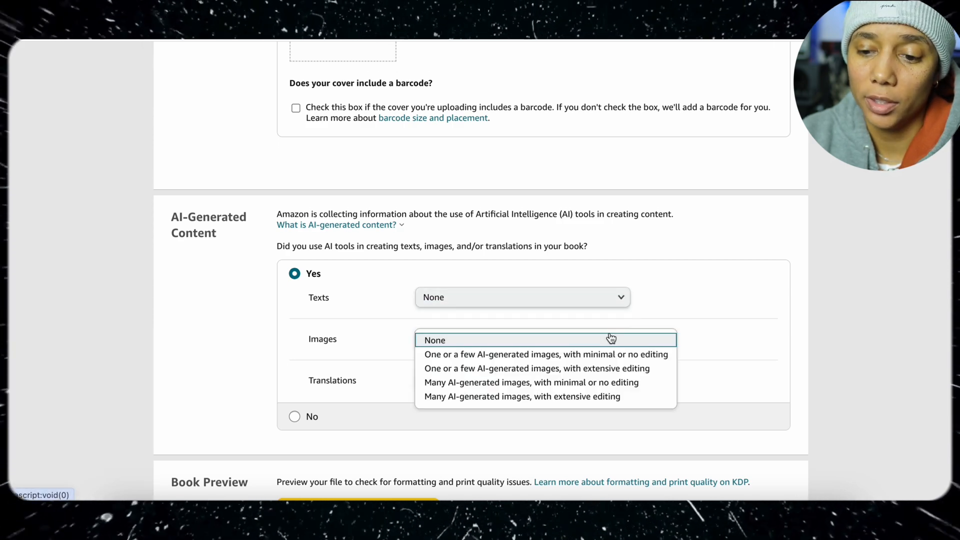
{"action": "scroll", "coordinate": [611, 338], "scroll_direction": "down", "scroll_amount": 2}
{"action": "left_click", "coordinate": [629, 291]}
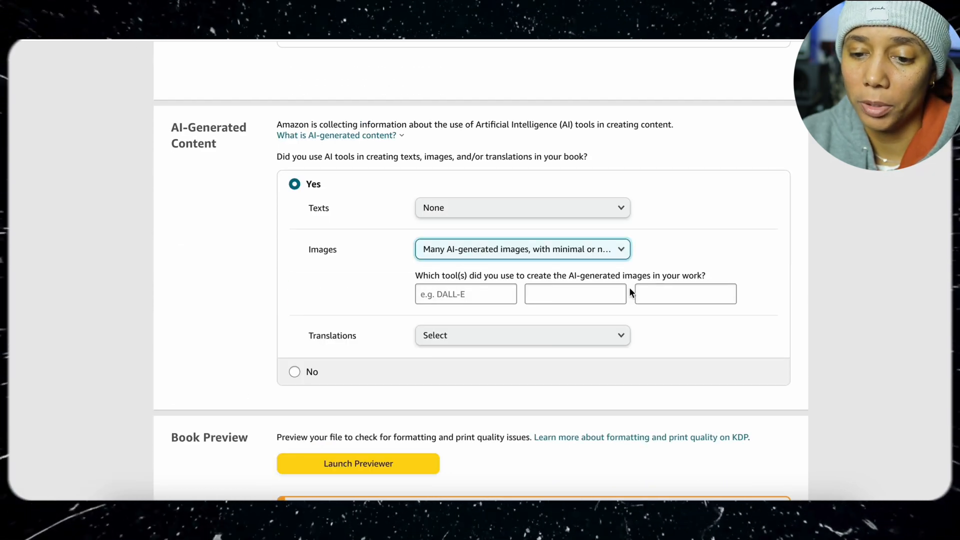
{"action": "left_click", "coordinate": [622, 340]}
{"action": "left_click", "coordinate": [620, 337]}
Launch the print previewer and page through the interior spreads to examine the margin errors
{"action": "scroll", "coordinate": [429, 394], "scroll_direction": "down", "scroll_amount": 2}
{"action": "left_click", "coordinate": [433, 392]}
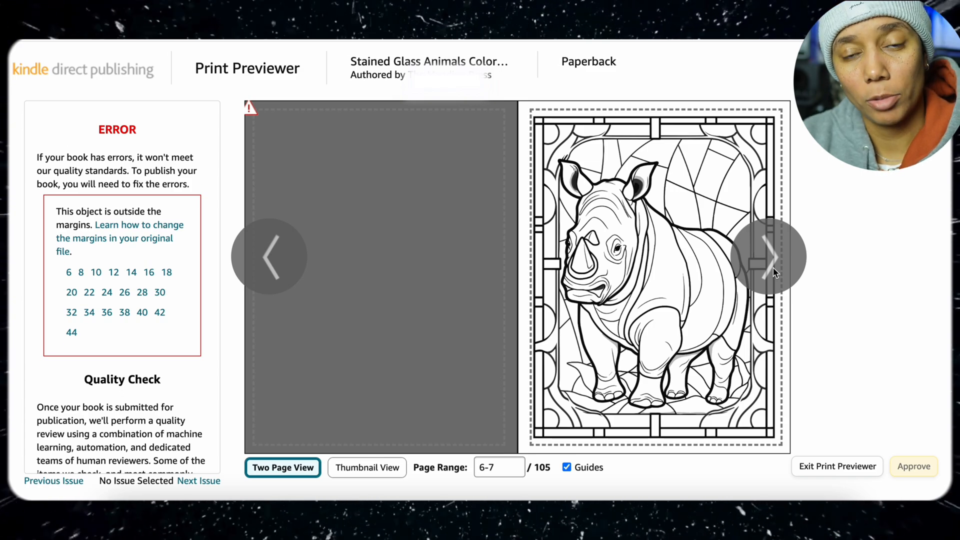
{"action": "left_click", "coordinate": [774, 272]}
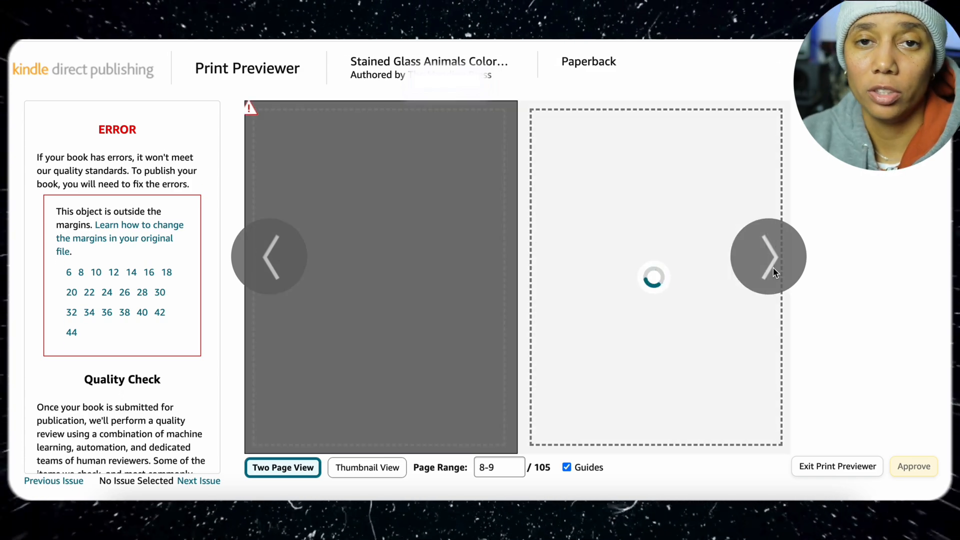
{"action": "left_click", "coordinate": [773, 273]}
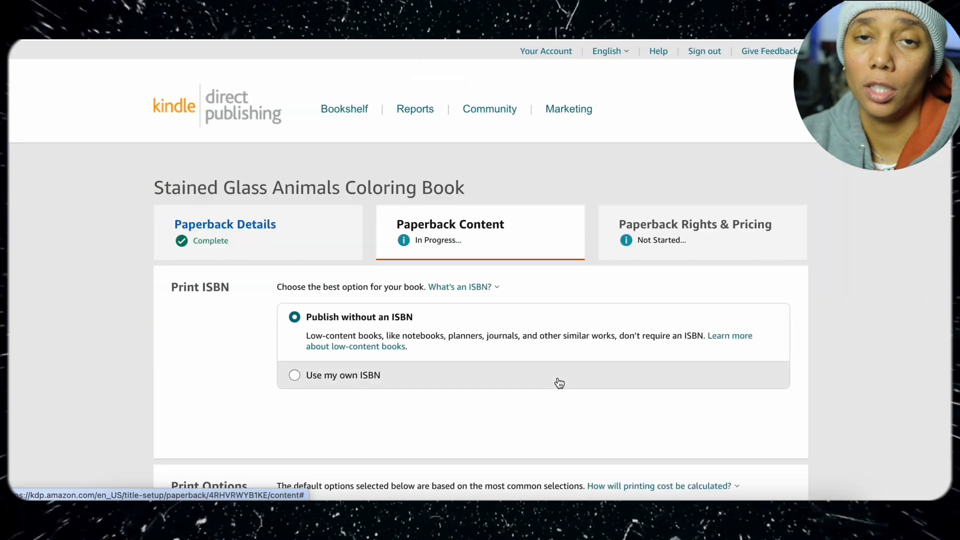
Leave the print previewer and set the bleed setting to Bleed (PDF only)
{"action": "scroll", "coordinate": [559, 383], "scroll_direction": "down", "scroll_amount": 15}
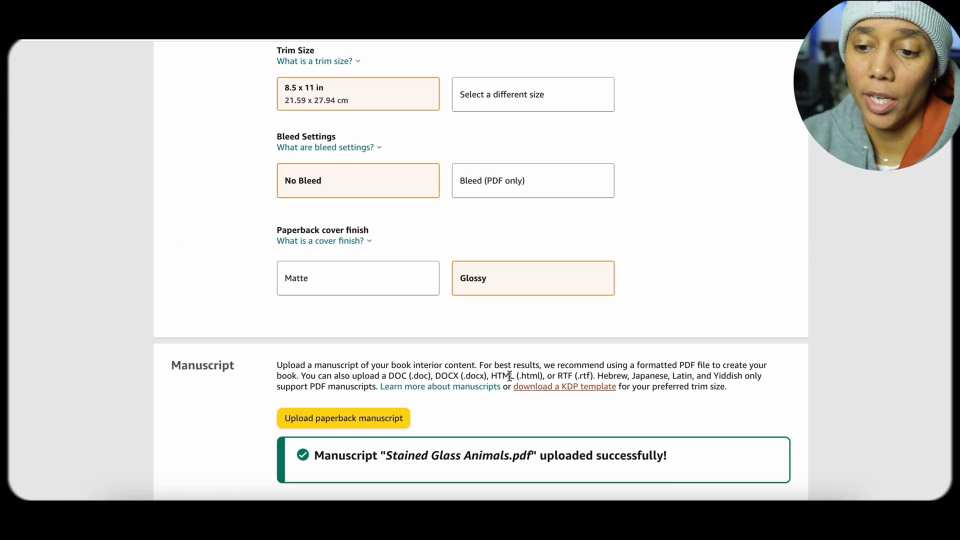
{"action": "left_click", "coordinate": [532, 188]}
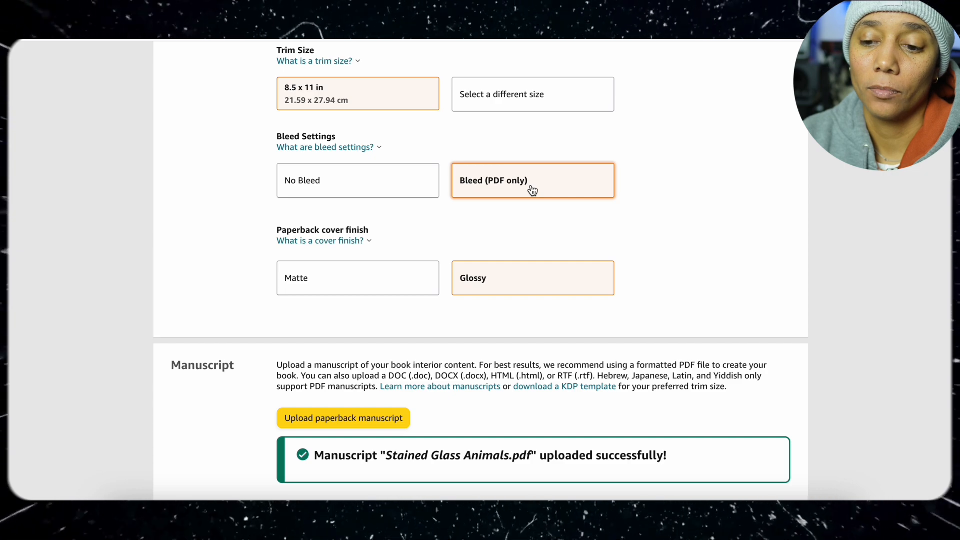
Relaunch the print previewer, check the cover and interior spreads, and approve the book preview
{"action": "scroll", "coordinate": [532, 189], "scroll_direction": "down", "scroll_amount": 9}
{"action": "scroll", "coordinate": [531, 189], "scroll_direction": "down", "scroll_amount": 10}
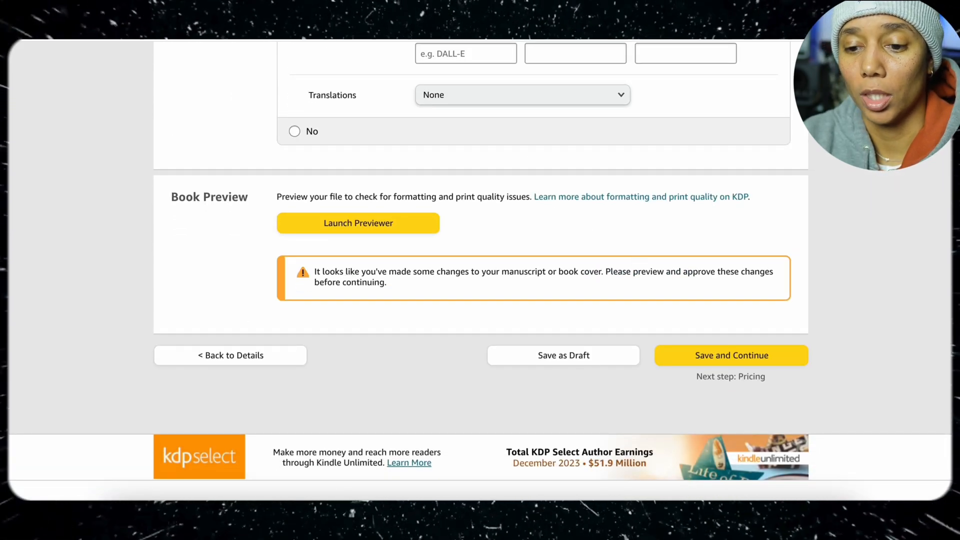
{"action": "left_click", "coordinate": [358, 226]}
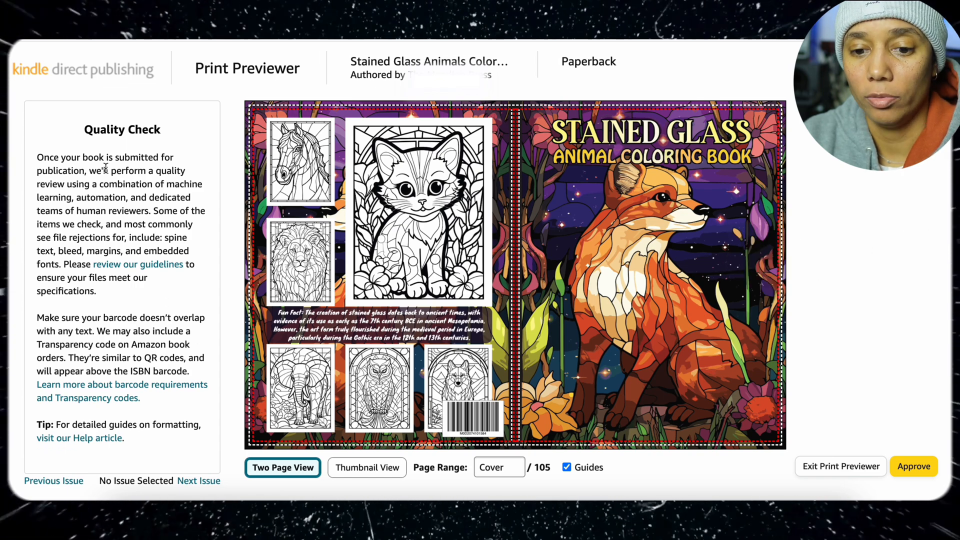
{"action": "left_click", "coordinate": [745, 274]}
{"action": "left_click", "coordinate": [745, 274]}
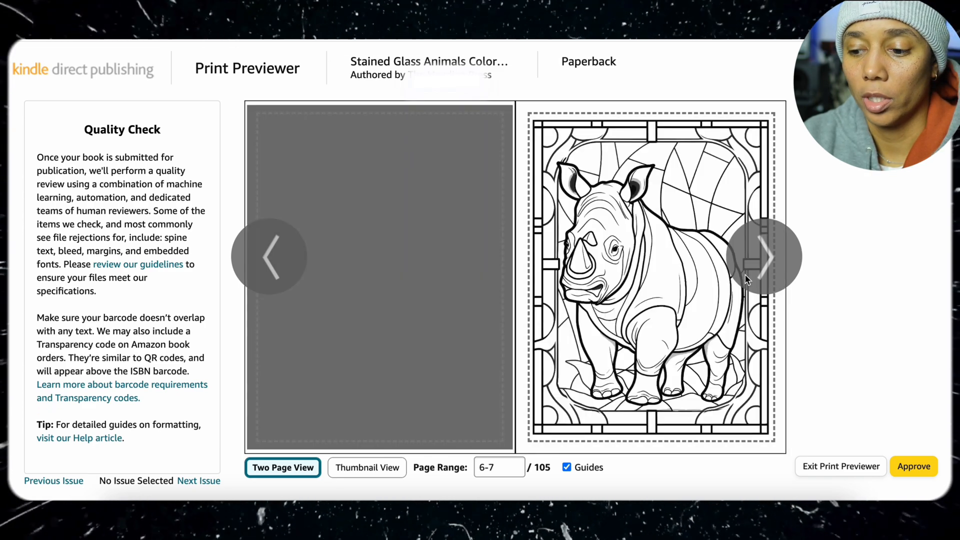
{"action": "left_click", "coordinate": [746, 279]}
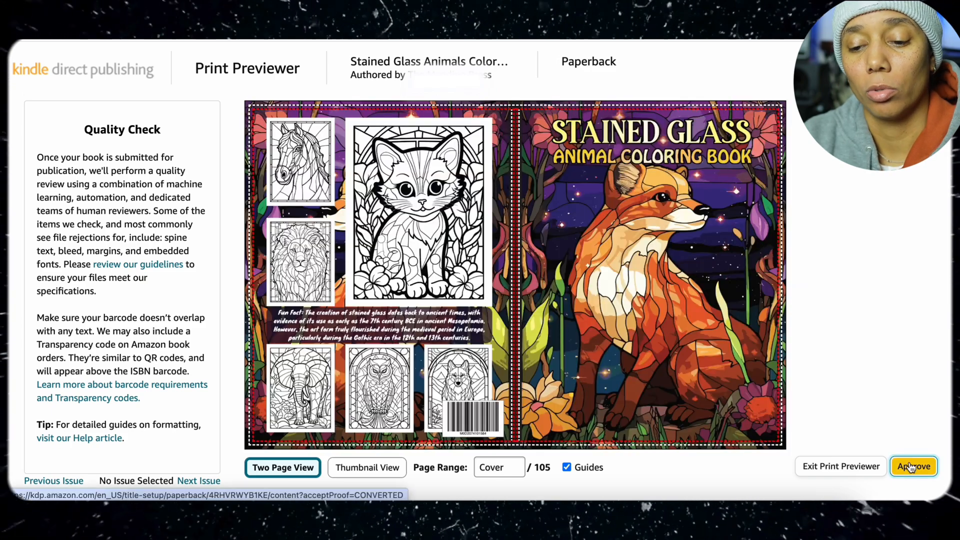
{"action": "left_click", "coordinate": [912, 467]}
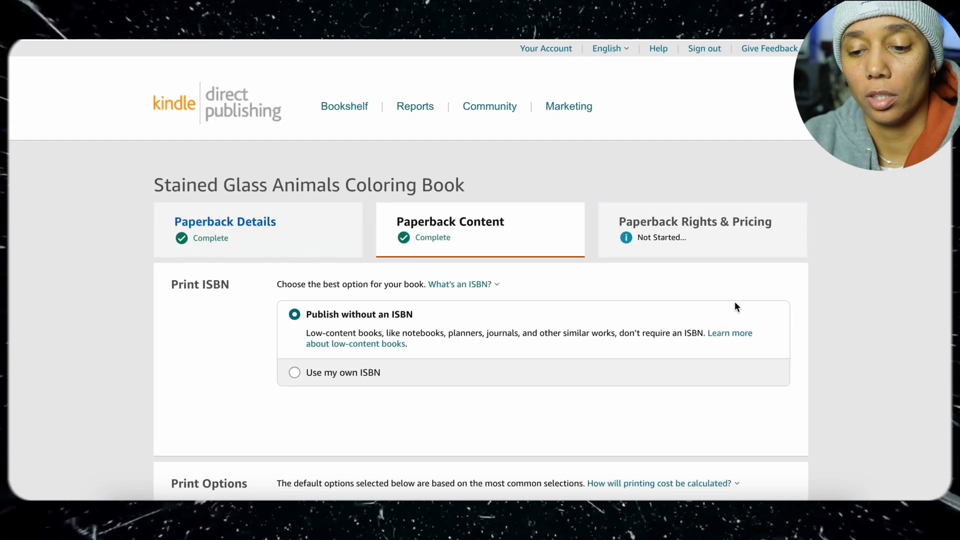
Try to save the paperback content and continue to the pricing page
{"action": "scroll", "coordinate": [734, 301], "scroll_direction": "down", "scroll_amount": 12}
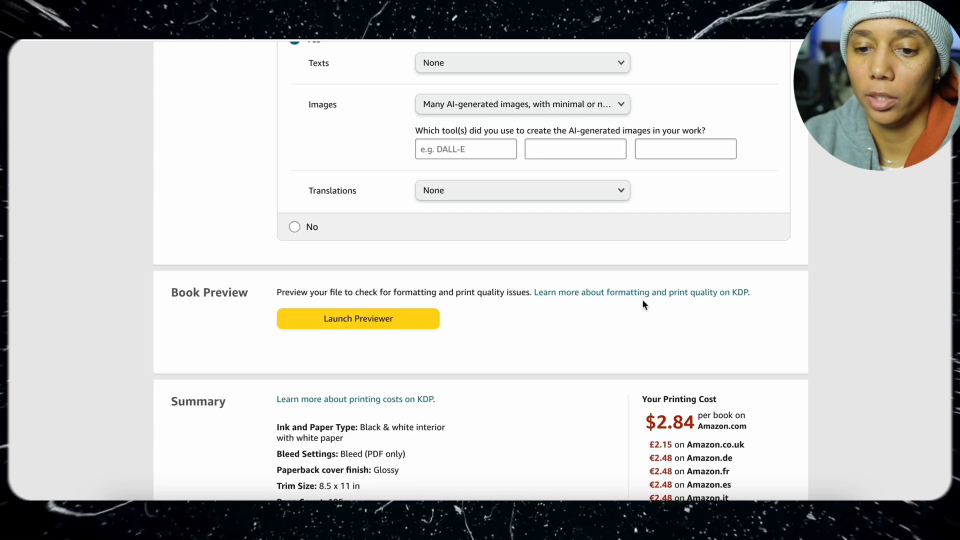
{"action": "scroll", "coordinate": [643, 302], "scroll_direction": "down", "scroll_amount": 2}
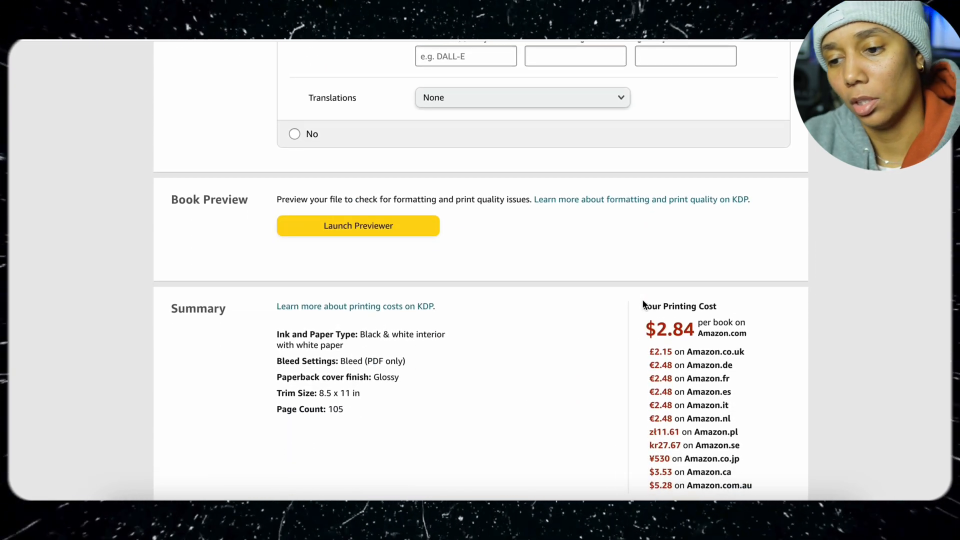
{"action": "scroll", "coordinate": [642, 302], "scroll_direction": "down", "scroll_amount": 3}
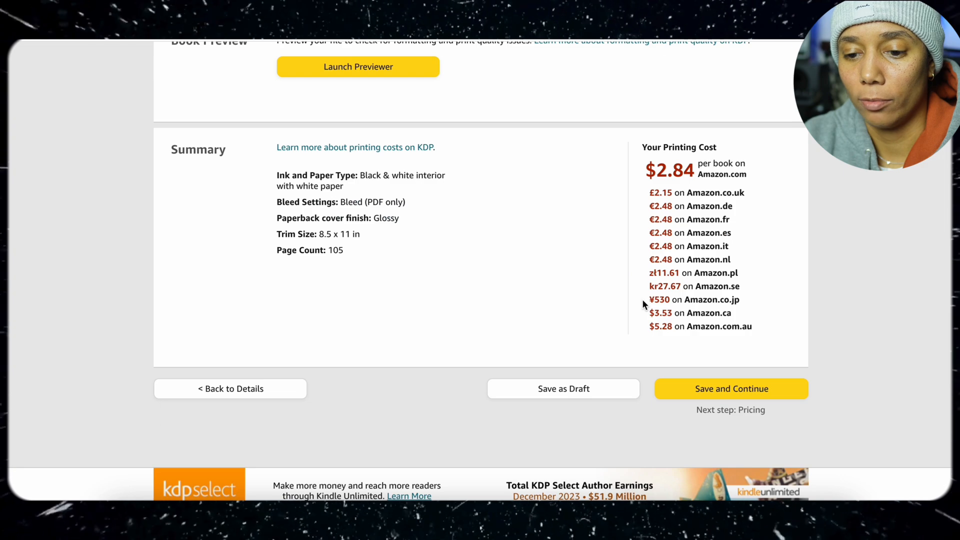
{"action": "left_click", "coordinate": [688, 385]}
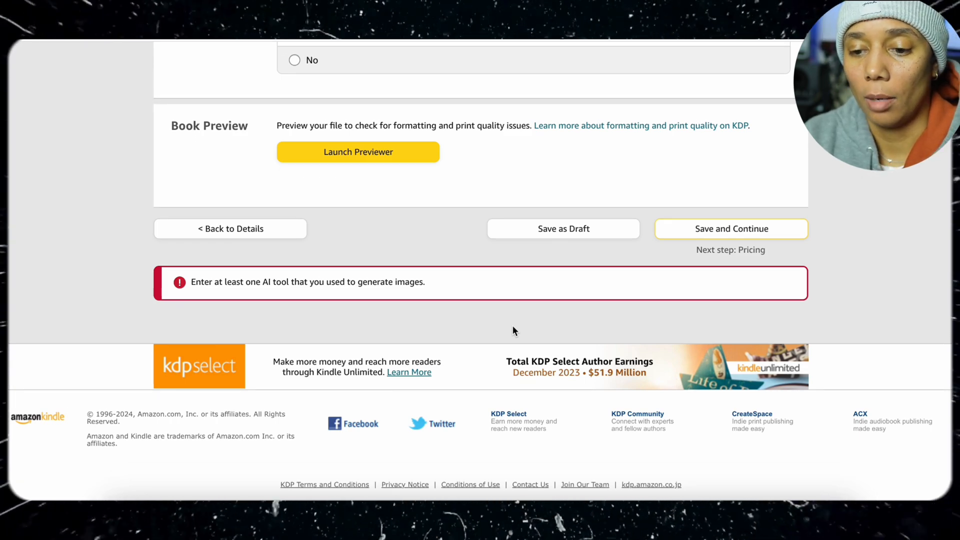
Enter Midjourney as the tool used for the AI-generated images, then save the content and continue to pricing
{"action": "type", "text": "Midjourney"}
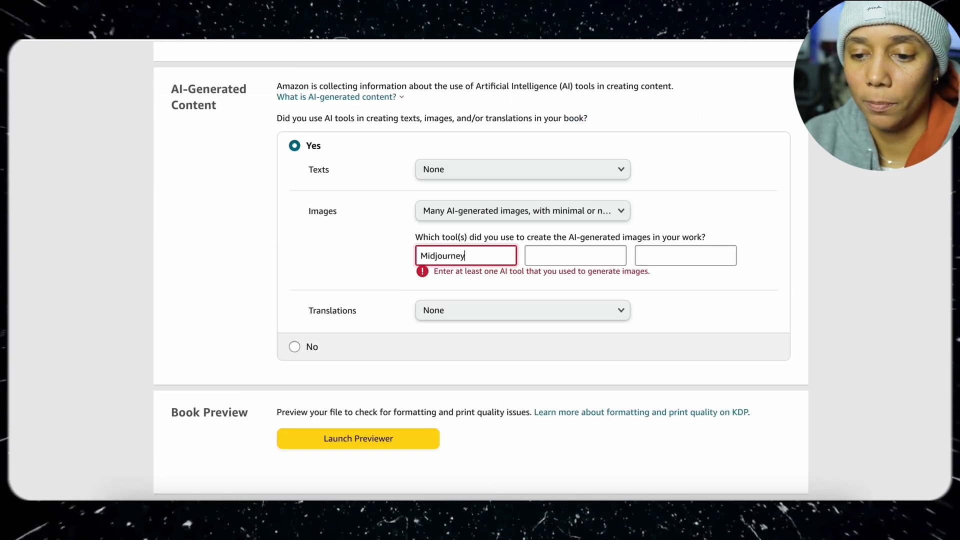
{"action": "scroll", "coordinate": [355, 241], "scroll_direction": "down", "scroll_amount": 2}
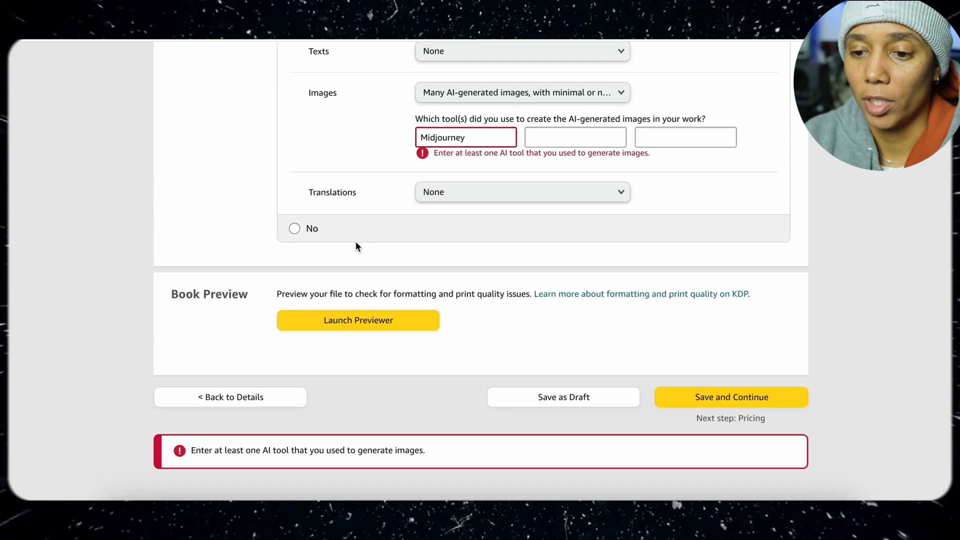
{"action": "scroll", "coordinate": [355, 241], "scroll_direction": "down", "scroll_amount": 3}
{"action": "scroll", "coordinate": [355, 241], "scroll_direction": "up", "scroll_amount": 3}
{"action": "scroll", "coordinate": [355, 241], "scroll_direction": "down", "scroll_amount": 3}
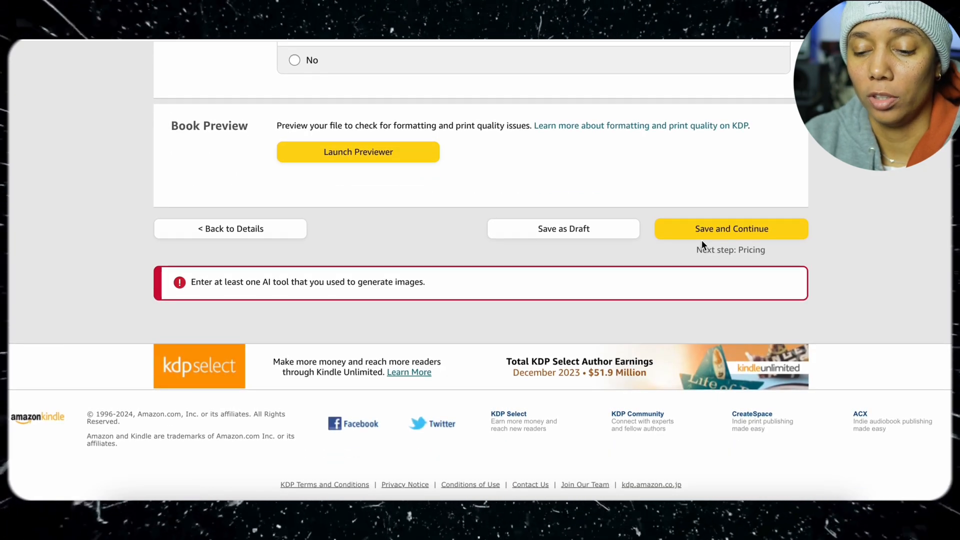
{"action": "left_click", "coordinate": [709, 236]}
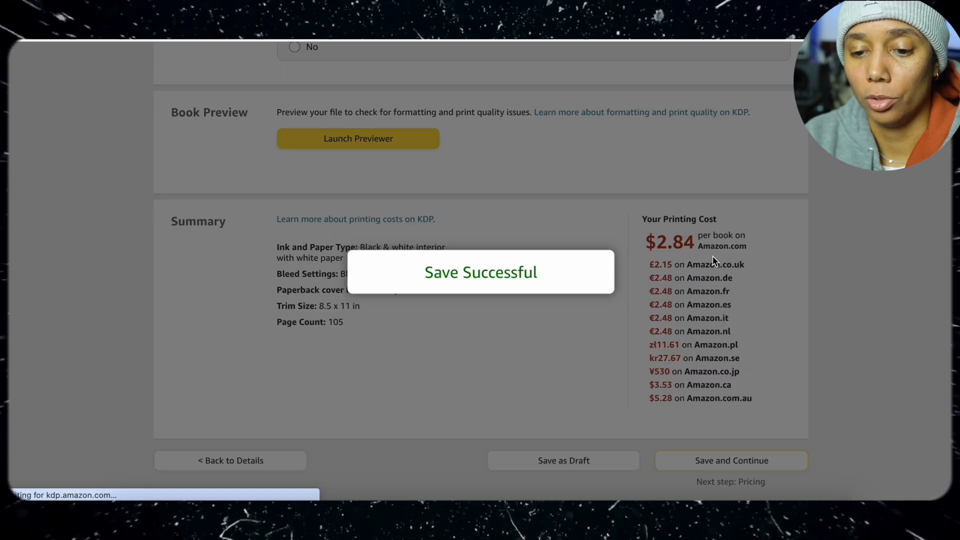
Keep worldwide rights and set the Amazon.com list price to 7.99 USD
{"action": "scroll", "coordinate": [715, 260], "scroll_direction": "down", "scroll_amount": 3}
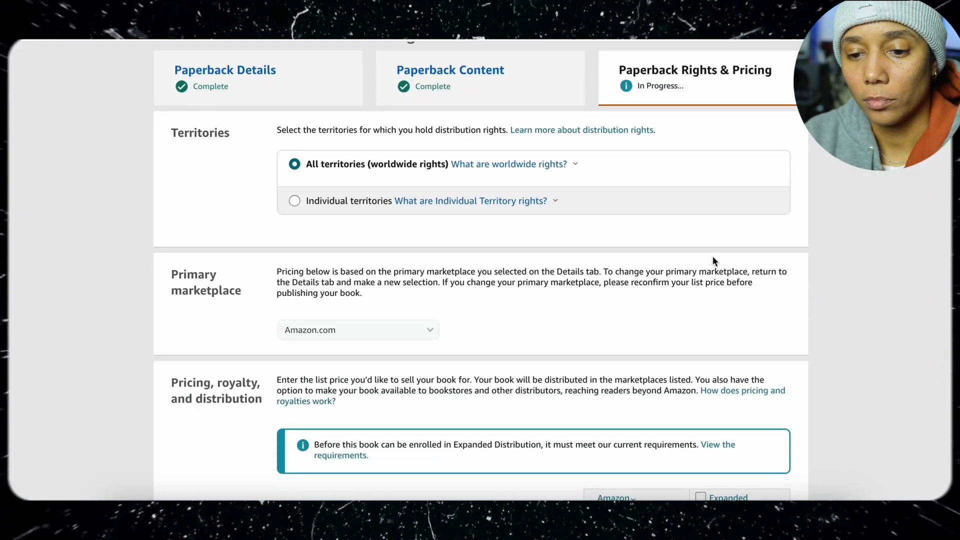
{"action": "scroll", "coordinate": [714, 260], "scroll_direction": "down", "scroll_amount": 7}
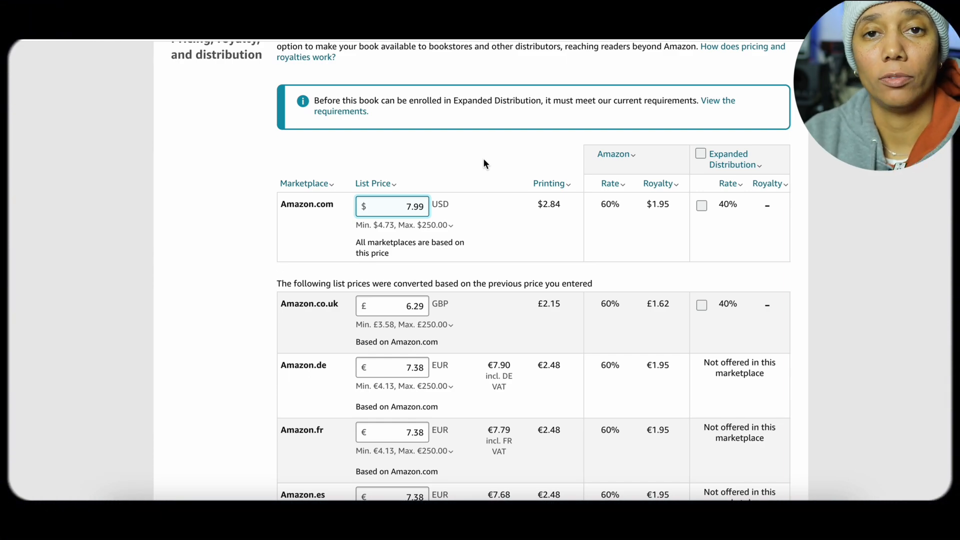
Start a request for a printed book proof, saving the pricing changes
{"action": "scroll", "coordinate": [673, 228], "scroll_direction": "down", "scroll_amount": 3}
{"action": "scroll", "coordinate": [673, 228], "scroll_direction": "down", "scroll_amount": 12}
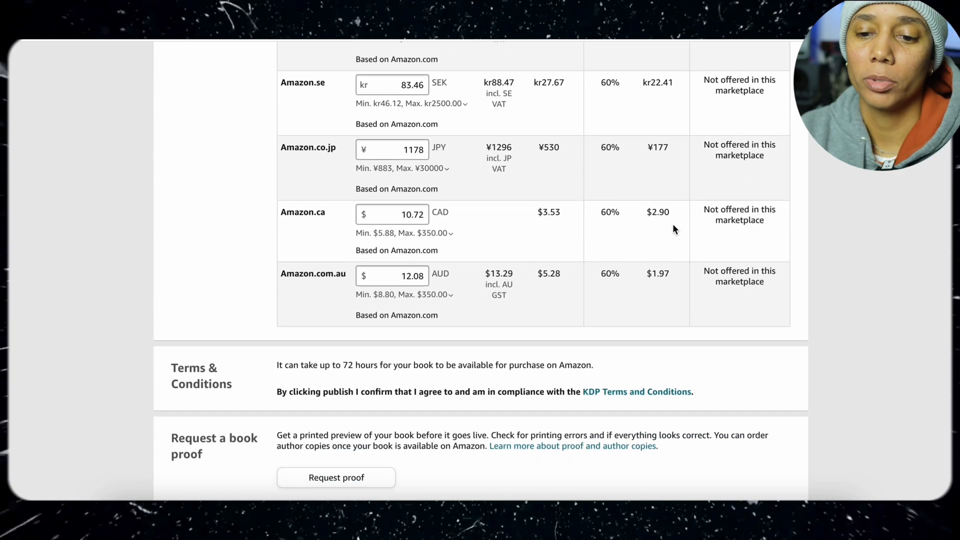
{"action": "scroll", "coordinate": [673, 229], "scroll_direction": "down", "scroll_amount": 4}
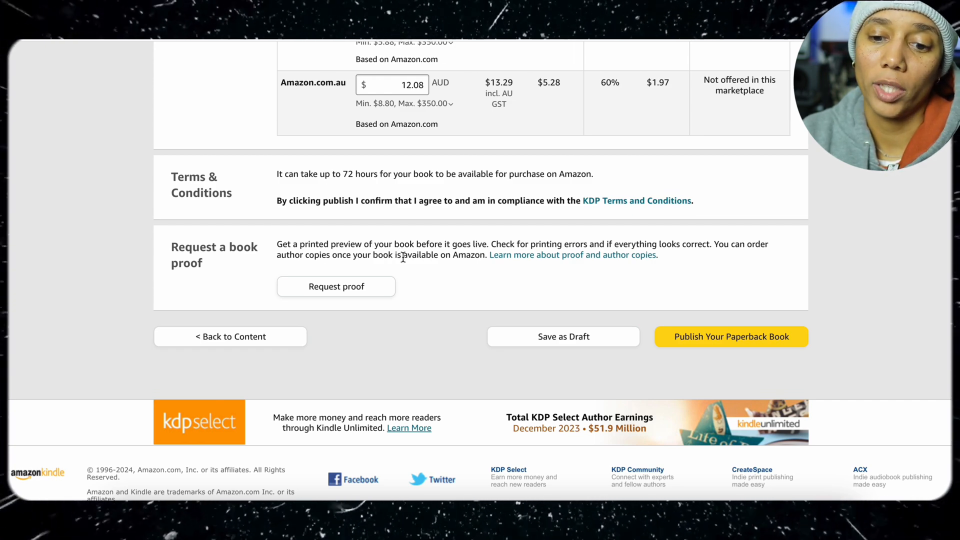
{"action": "left_click", "coordinate": [390, 287]}
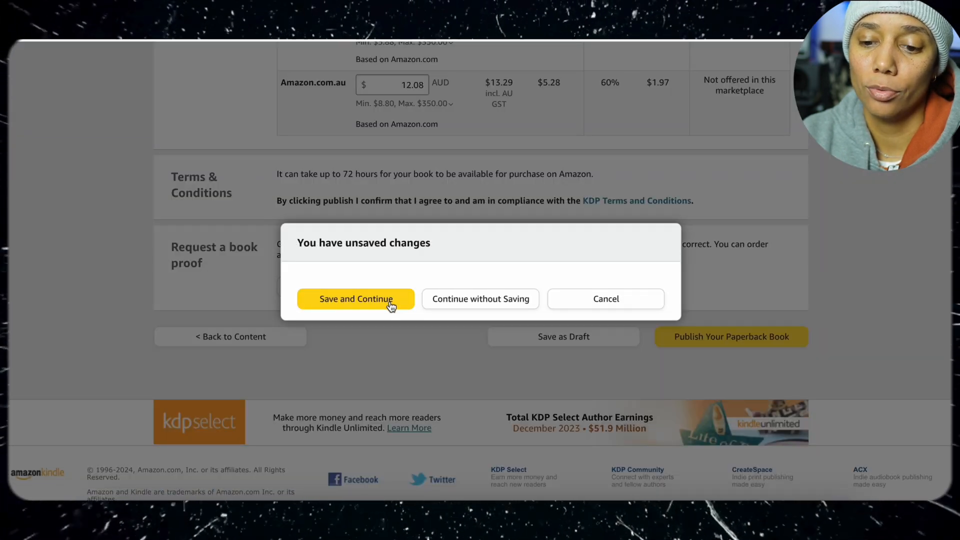
{"action": "left_click", "coordinate": [391, 300]}
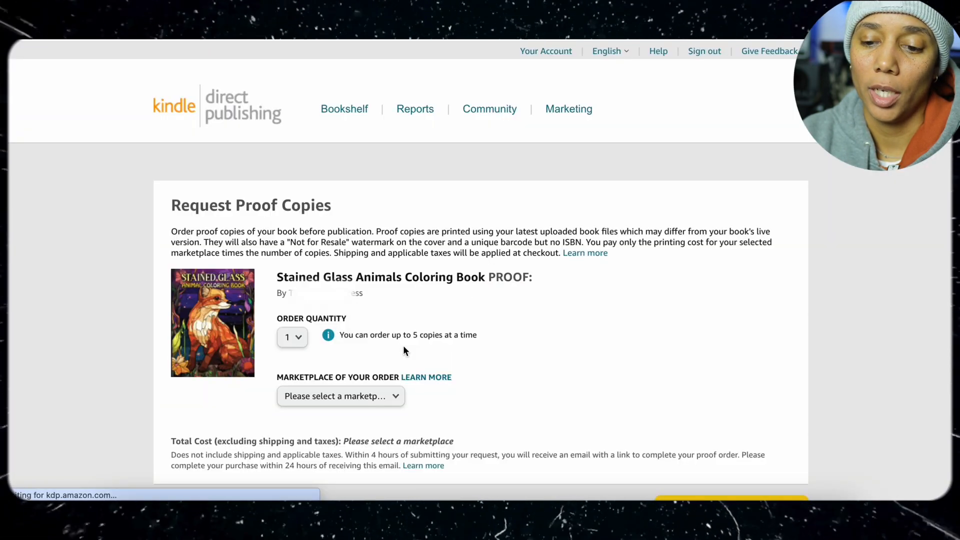
Choose Amazon.com as the marketplace for one proof copy, then submit and confirm the proof request
{"action": "scroll", "coordinate": [403, 345], "scroll_direction": "down", "scroll_amount": 2}
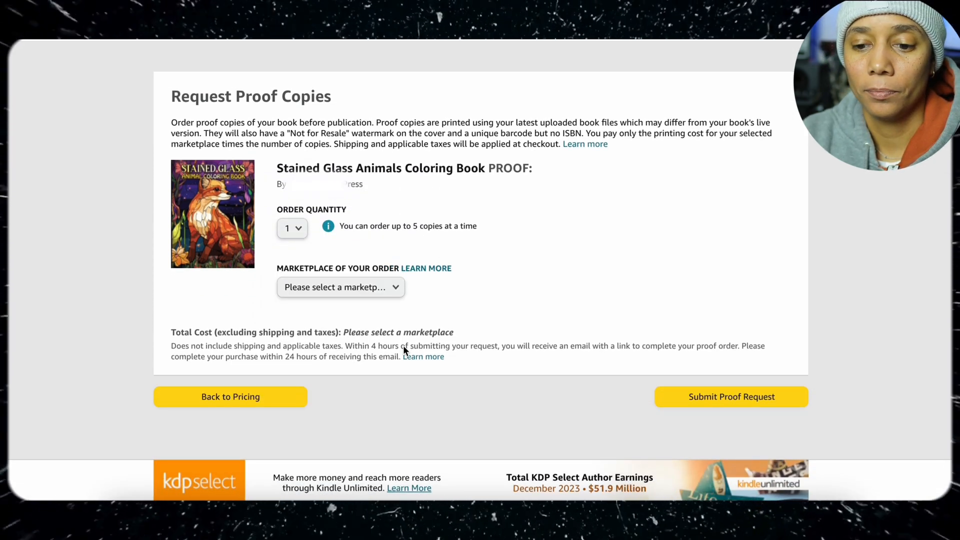
{"action": "left_click", "coordinate": [394, 288]}
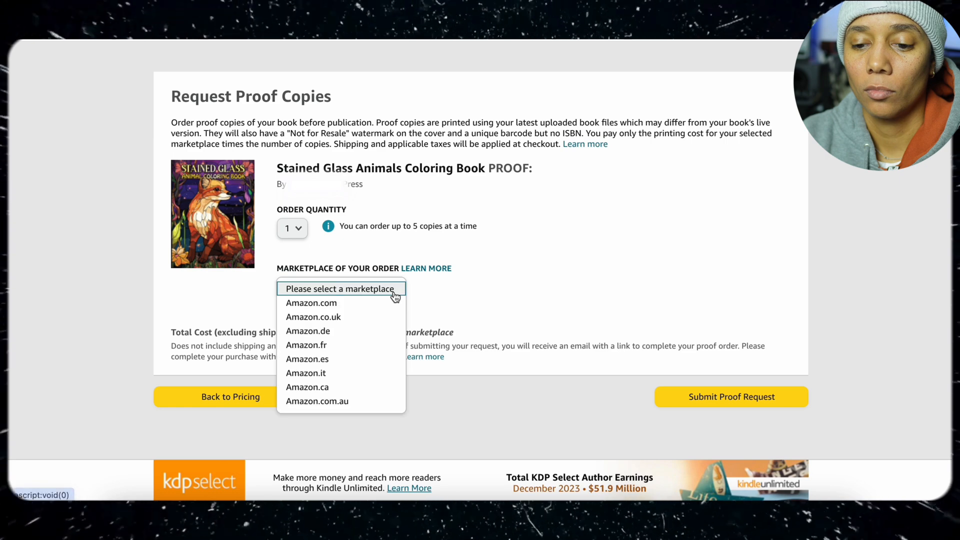
{"action": "left_click", "coordinate": [391, 304]}
{"action": "left_click", "coordinate": [696, 396]}
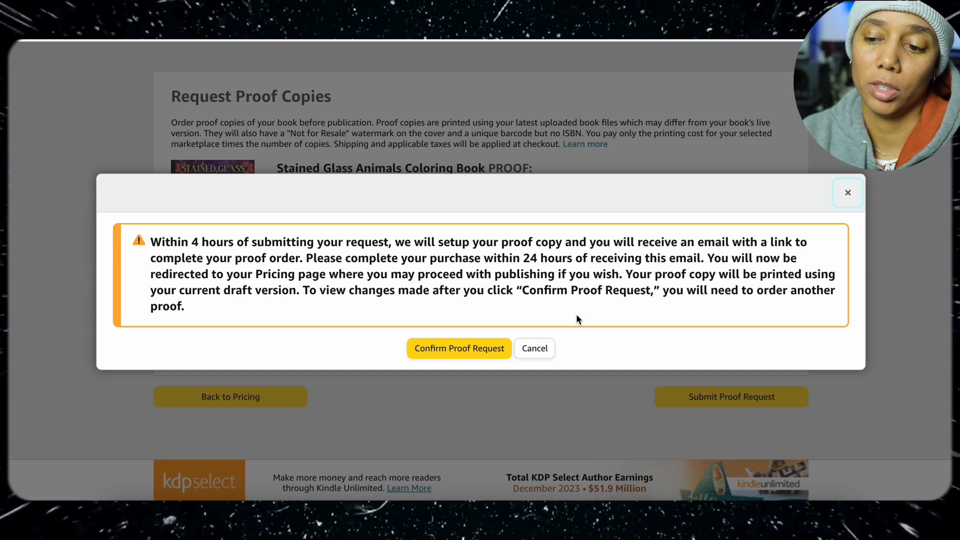
{"action": "left_click", "coordinate": [496, 353]}
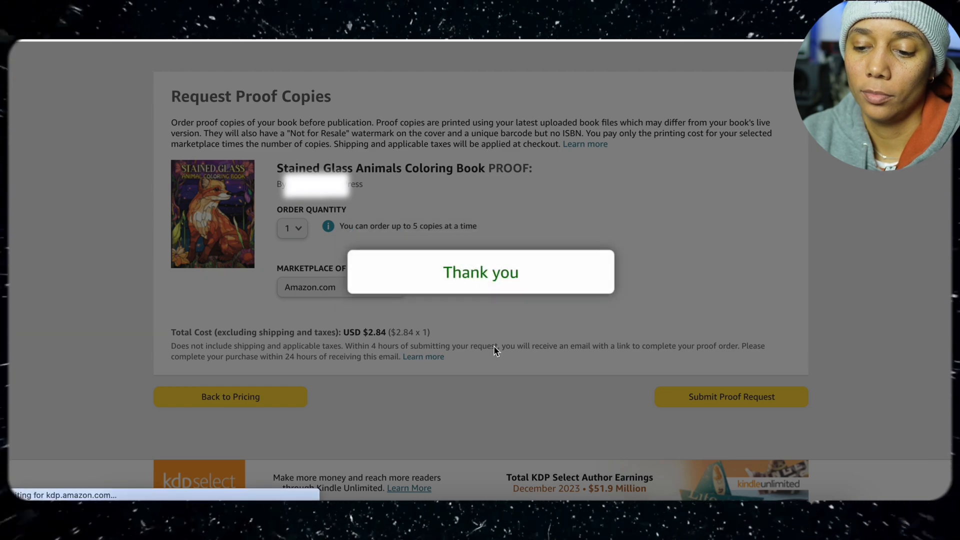
Publish the paperback book from its pricing page, keeping the list prices for all marketplaces
{"action": "scroll", "coordinate": [502, 360], "scroll_direction": "down", "scroll_amount": 4}
{"action": "scroll", "coordinate": [503, 359], "scroll_direction": "down", "scroll_amount": 15}
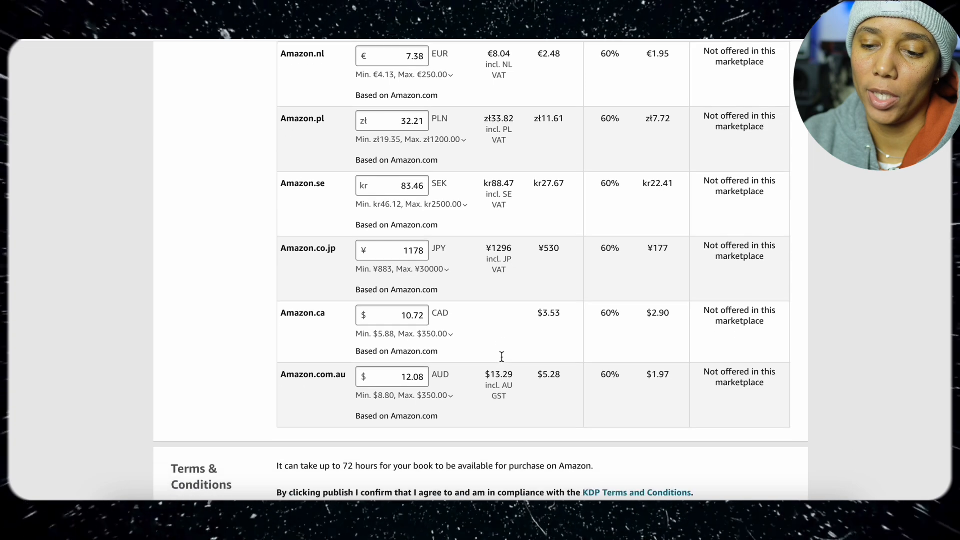
{"action": "scroll", "coordinate": [502, 357], "scroll_direction": "down", "scroll_amount": 5}
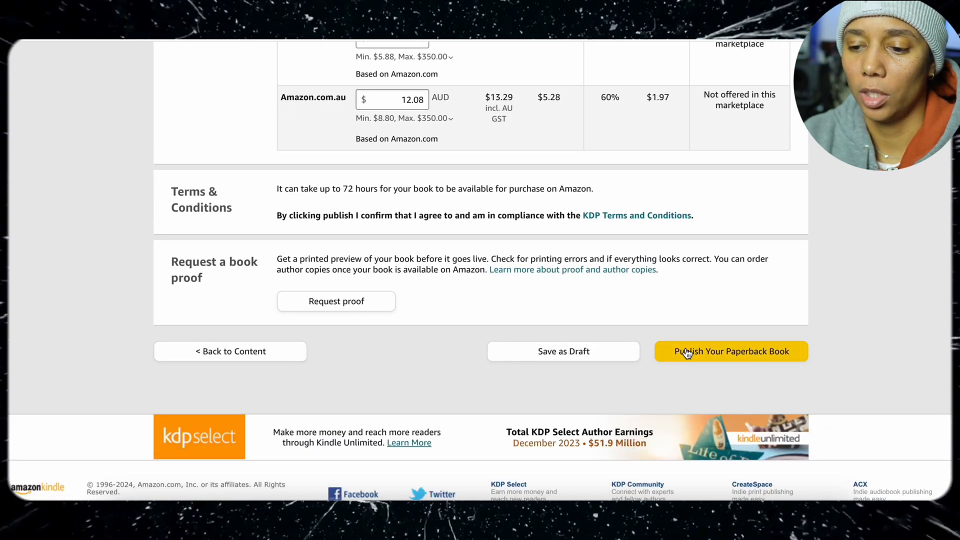
{"action": "left_click", "coordinate": [686, 352]}
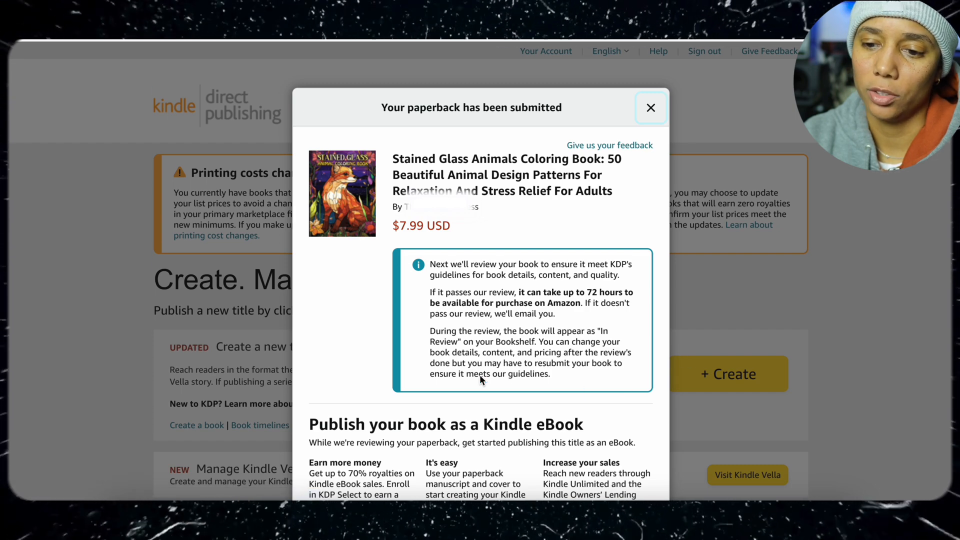
Close the submission notice without starting an eBook and check the coloring book's paperback status on the Bookshelf
{"action": "scroll", "coordinate": [508, 214], "scroll_direction": "down", "scroll_amount": 2}
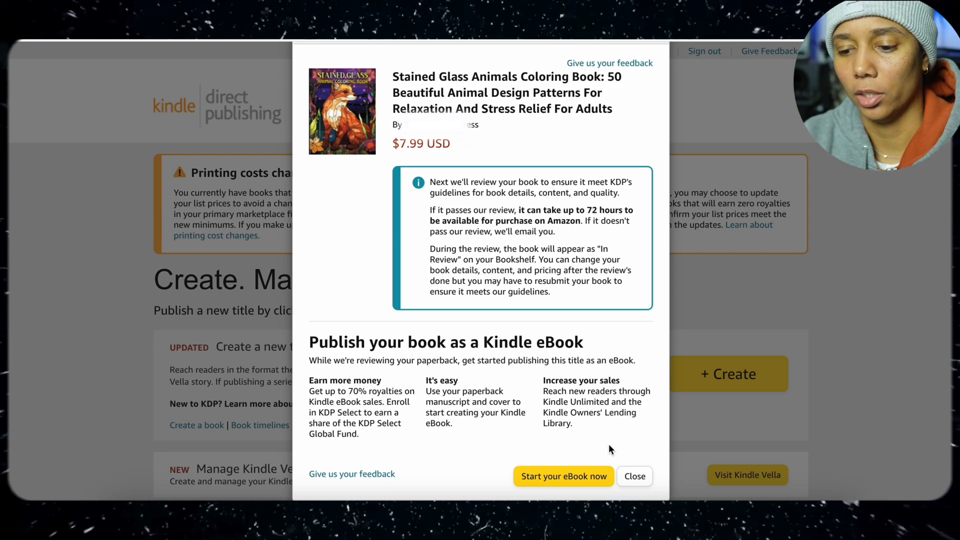
{"action": "left_click", "coordinate": [629, 475]}
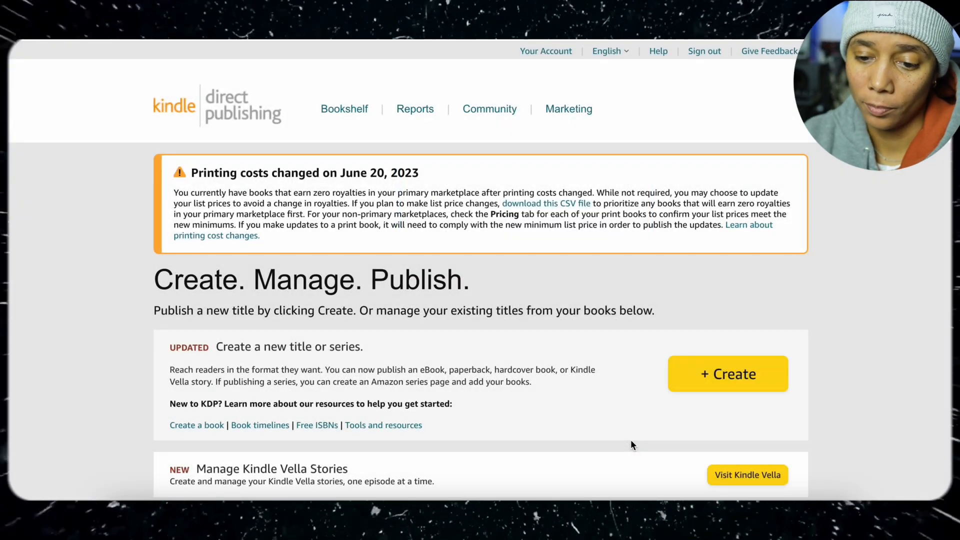
{"action": "scroll", "coordinate": [631, 444], "scroll_direction": "down", "scroll_amount": 4}
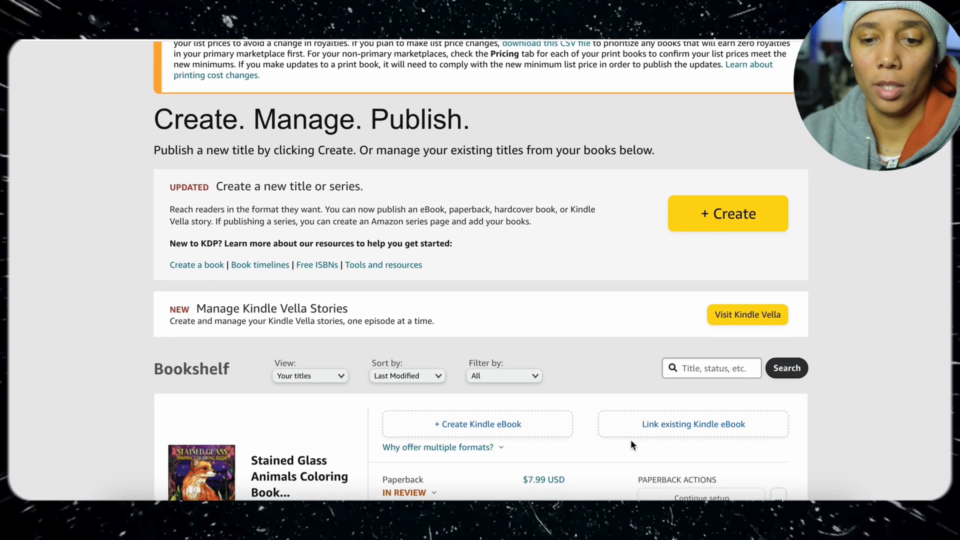
{"action": "scroll", "coordinate": [631, 440], "scroll_direction": "down", "scroll_amount": 3}
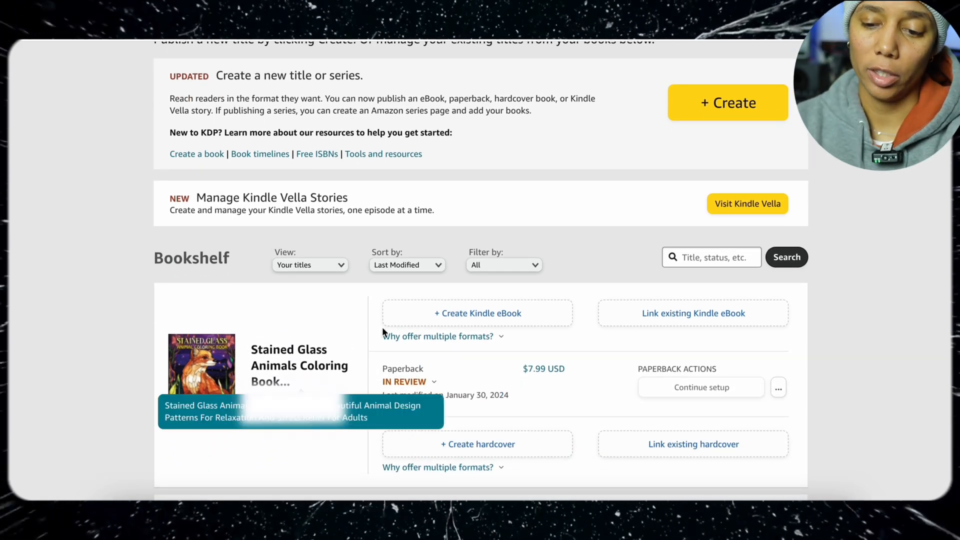